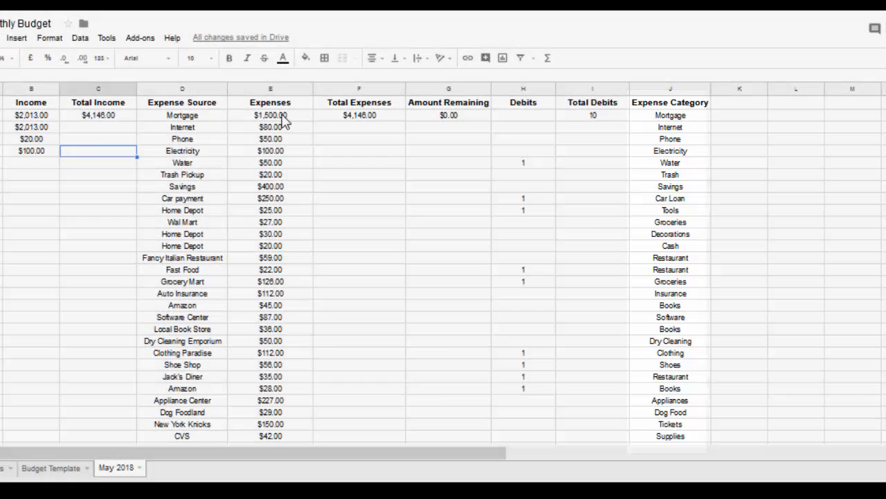
Select all the Expenses amounts from E2 to E35 on the May 2018 sheet.
left_click(282, 115)
scroll(284, 139, "down", 1)
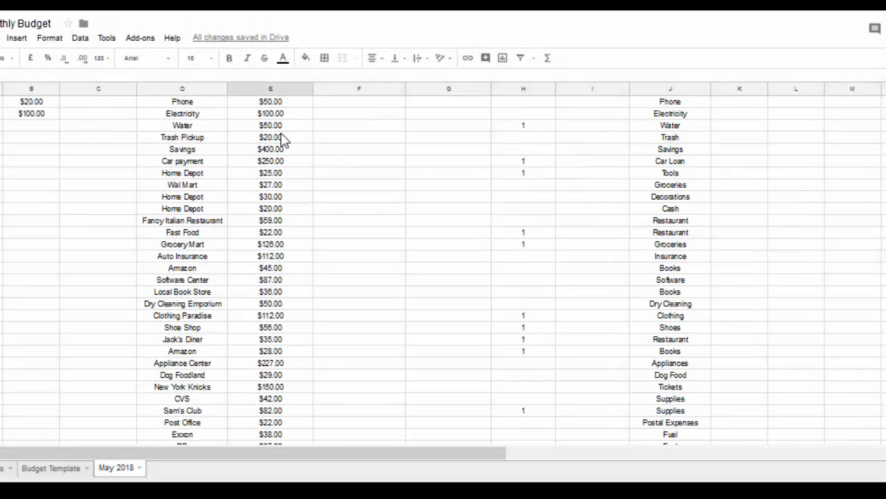
scroll(284, 138, "up", 1)
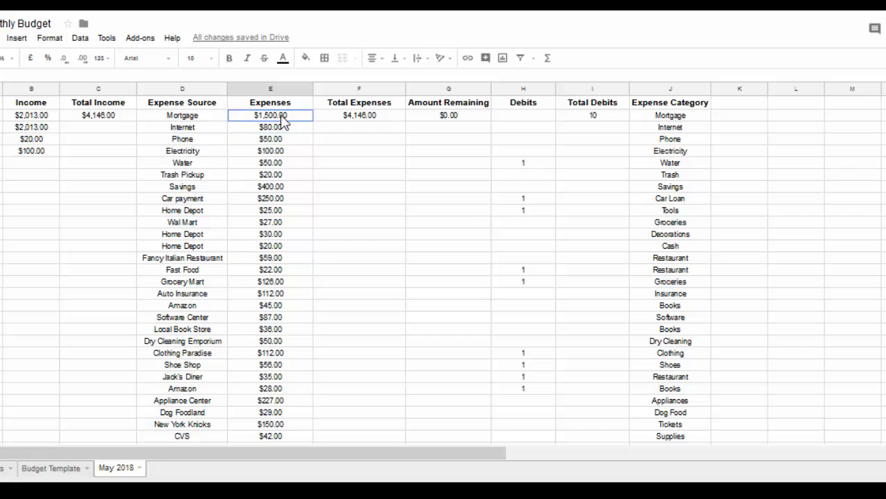
left_click_drag(282, 119, 282, 406)
scroll(273, 317, "down", 3)
scroll(738, 220, "up", 3)
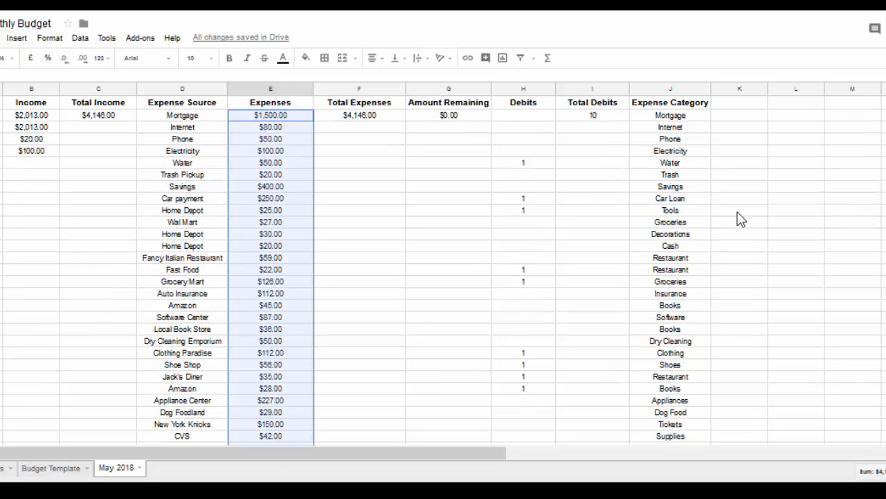
Add the Expense Category entries from J2 to J35 to the current selection.
left_click(676, 118, "ctrl")
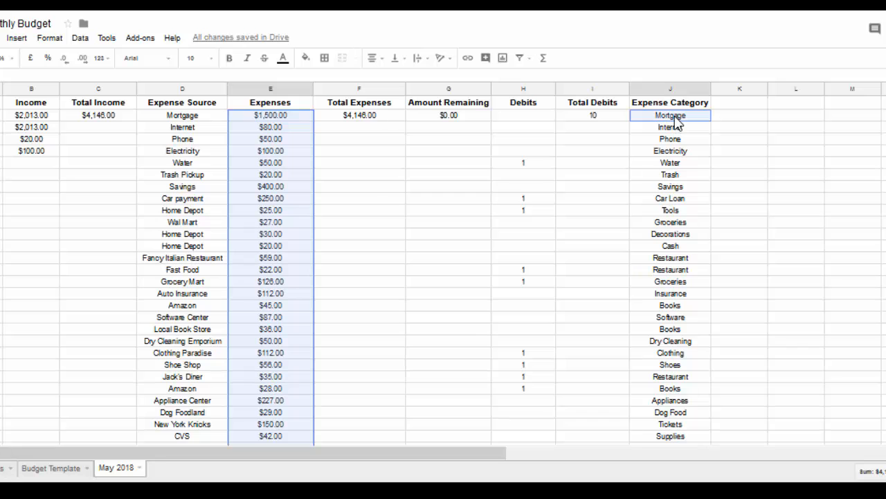
left_click_drag(678, 122, 690, 460)
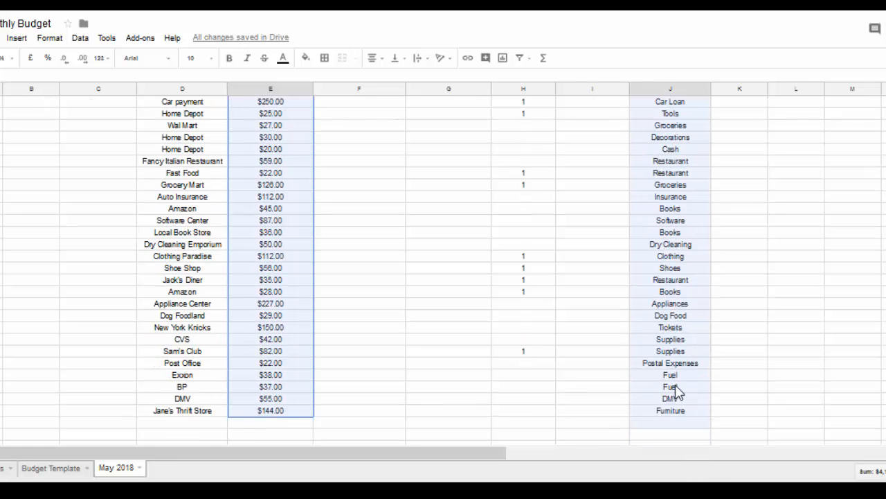
left_click_drag(675, 387, 676, 414)
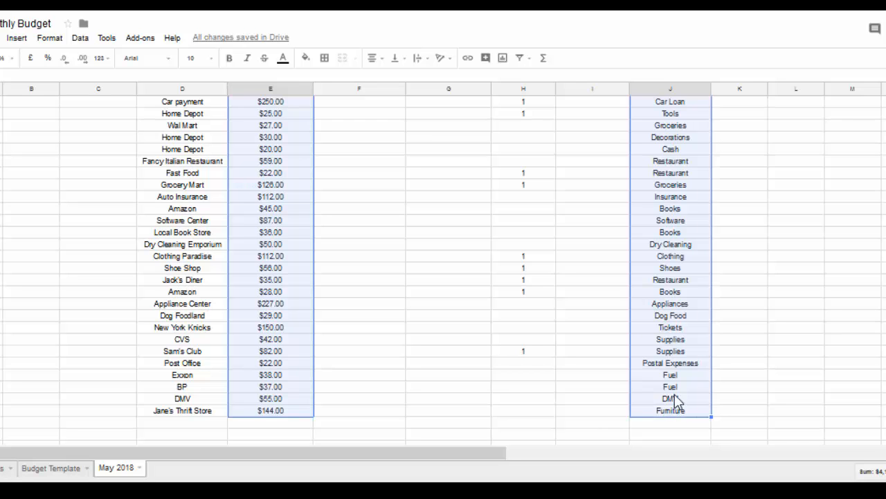
scroll(539, 322, "up", 3)
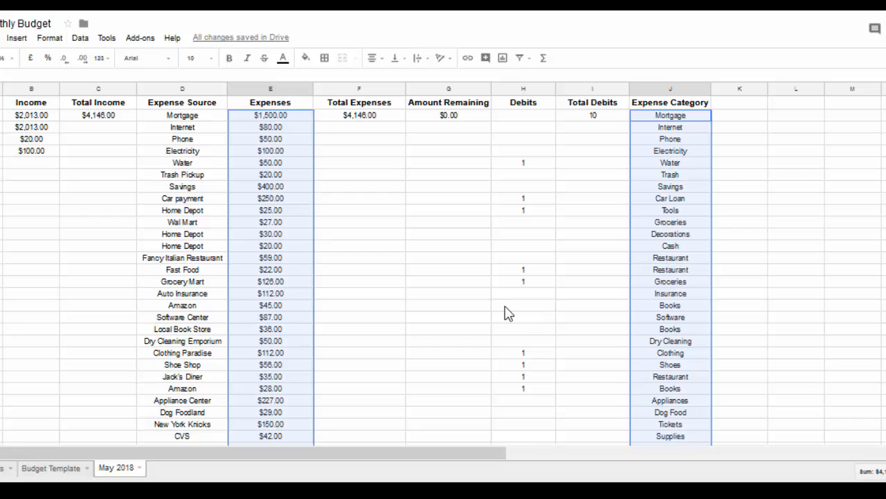
Insert a chart of the selected data, set its type to Pie chart, and aggregate column J.
left_click(18, 38)
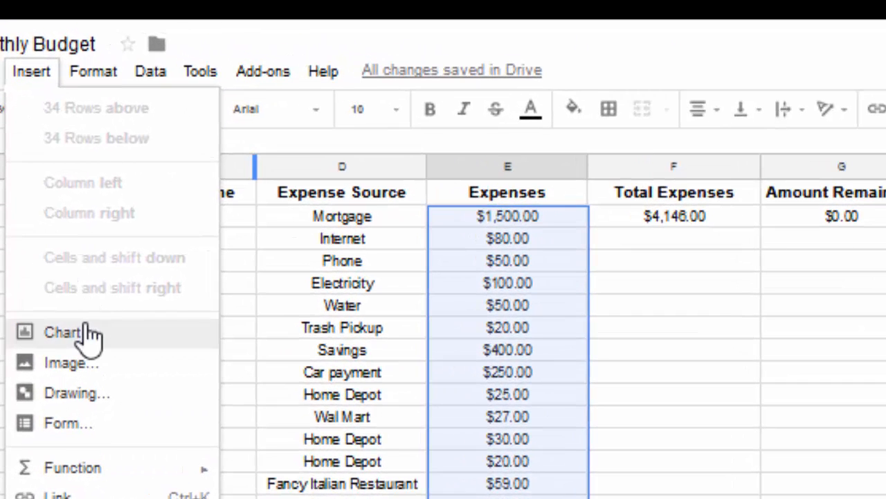
left_click(63, 332)
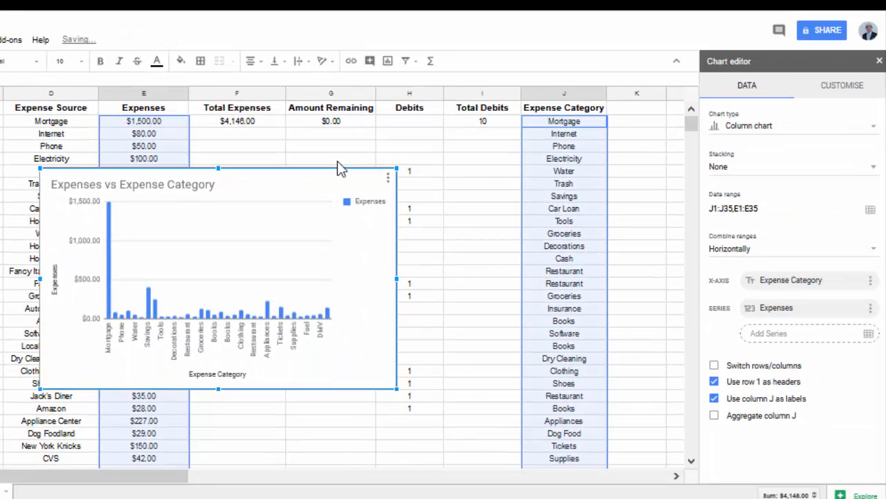
left_click(762, 129)
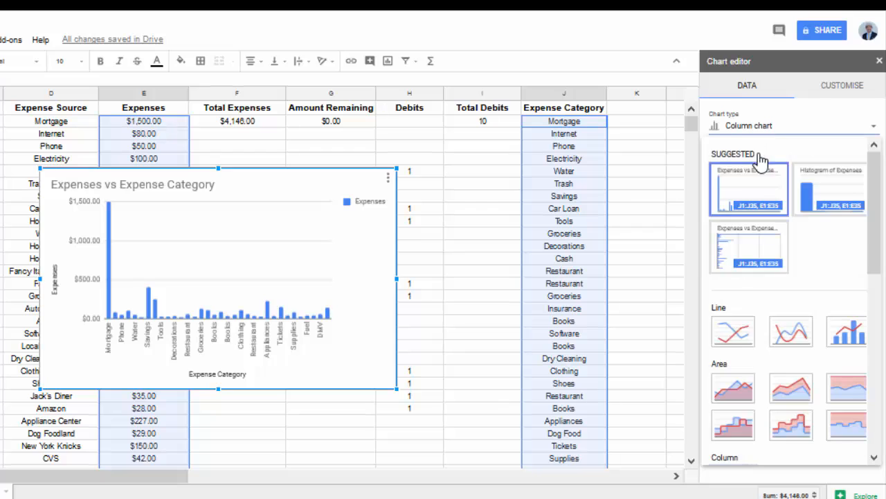
scroll(749, 298, "down", 3)
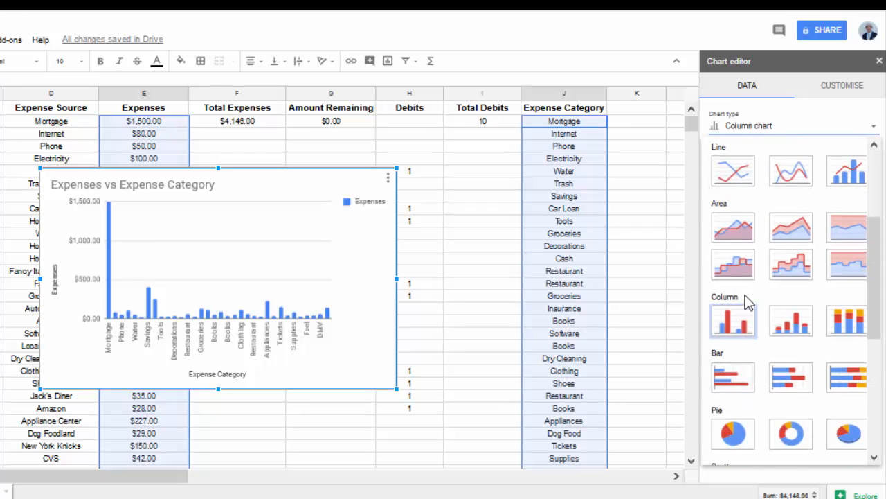
left_click(734, 438)
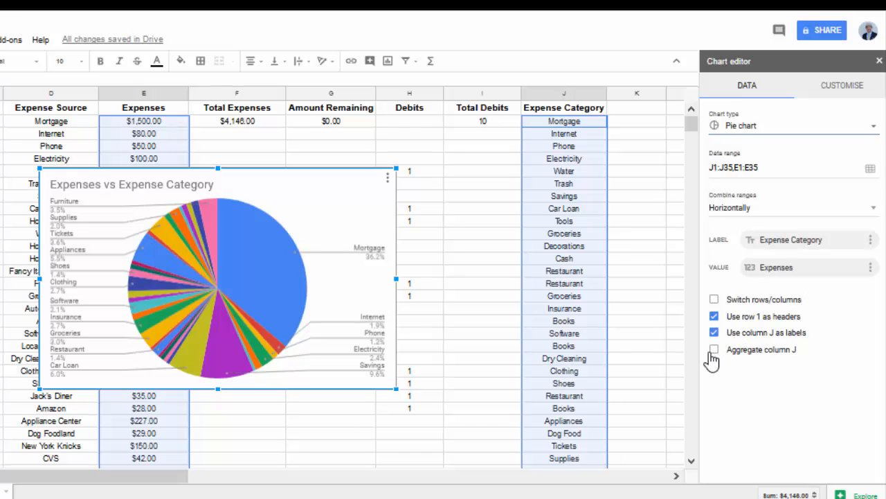
left_click(714, 350)
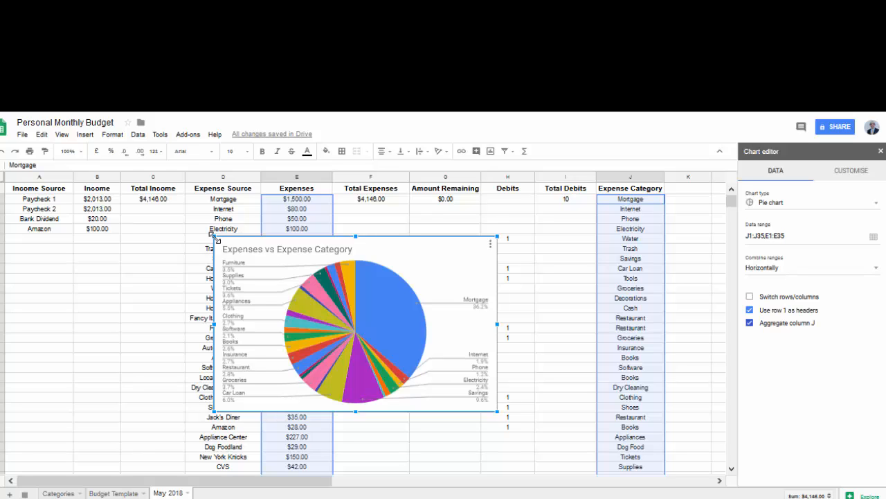
Enlarge the pie chart so it spans roughly columns C to I, and close the chart editor.
left_click_drag(217, 238, 142, 196)
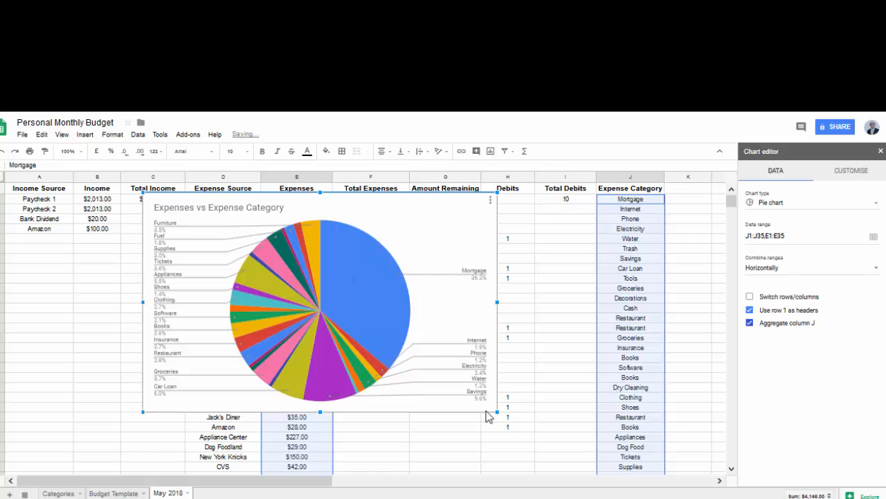
left_click_drag(496, 410, 562, 472)
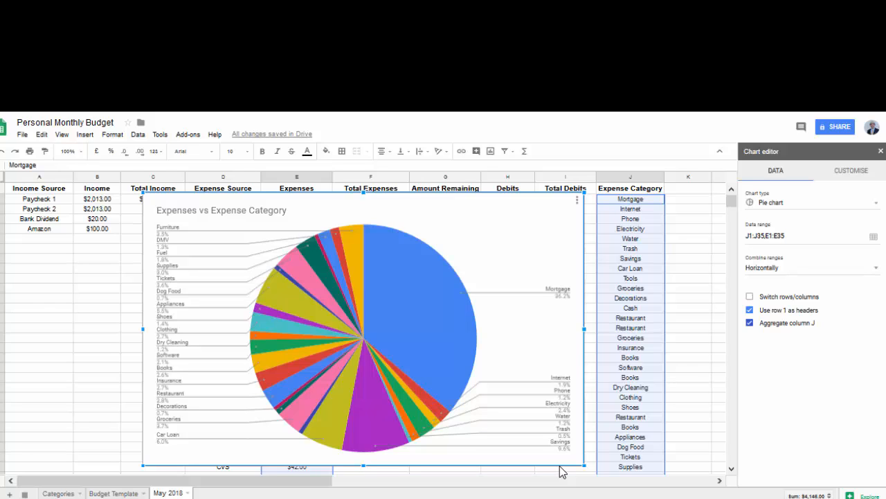
mouse_move(443, 337)
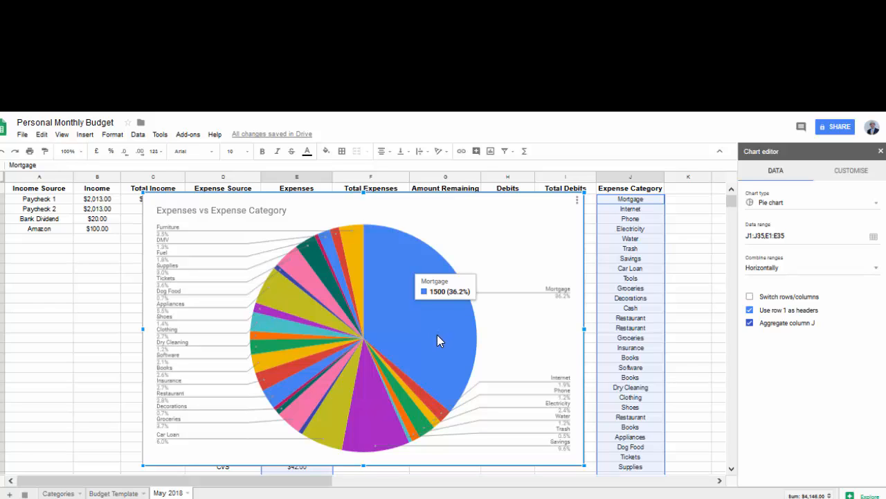
mouse_move(373, 409)
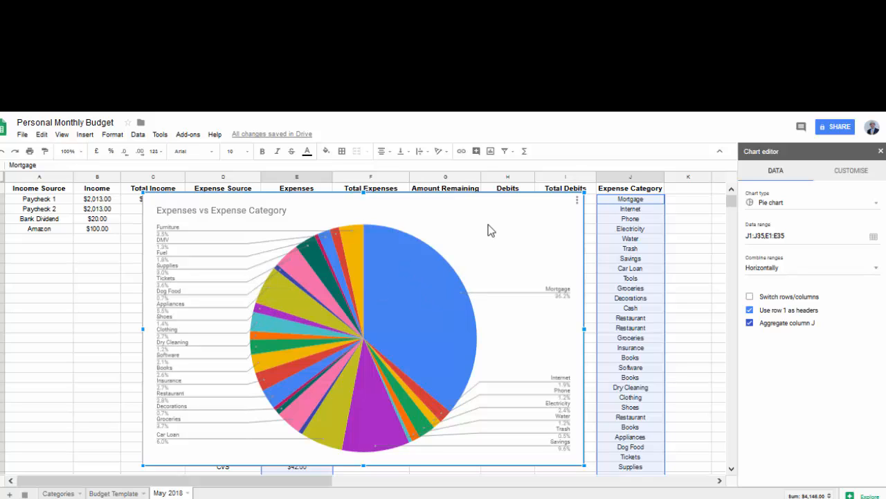
key("Escape")
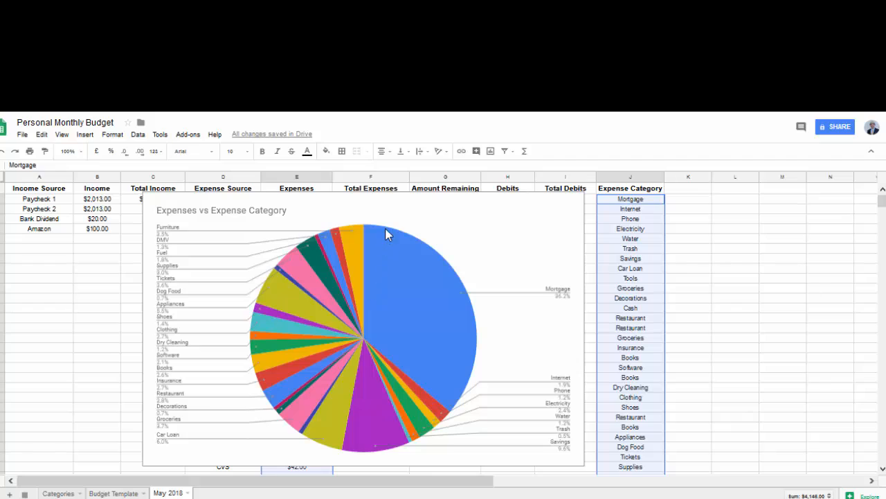
Switch to the Annual Budget spreadsheet and select the income sources A4:A11 together with their actual amounts C4:C11.
left_click(289, 77)
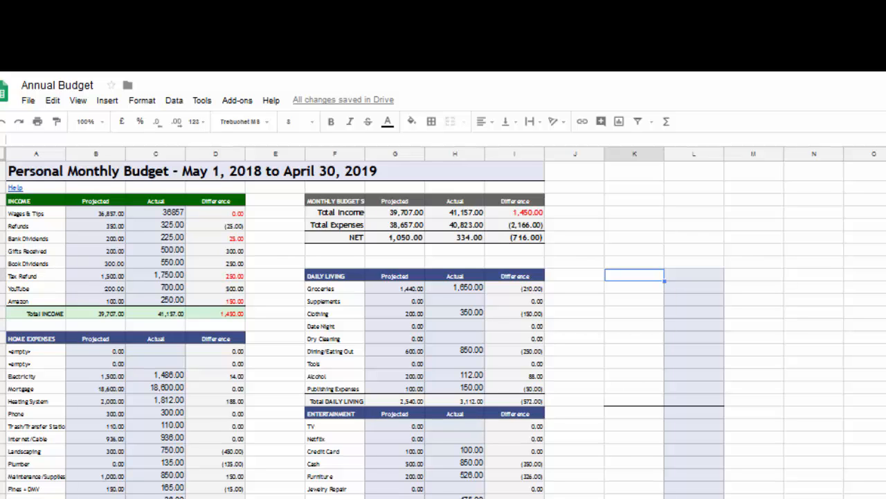
left_click(49, 216)
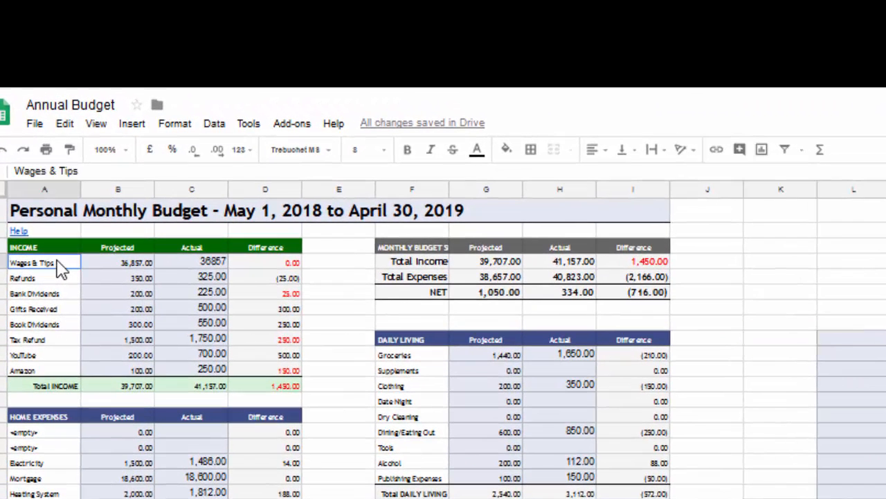
left_click_drag(61, 269, 49, 378)
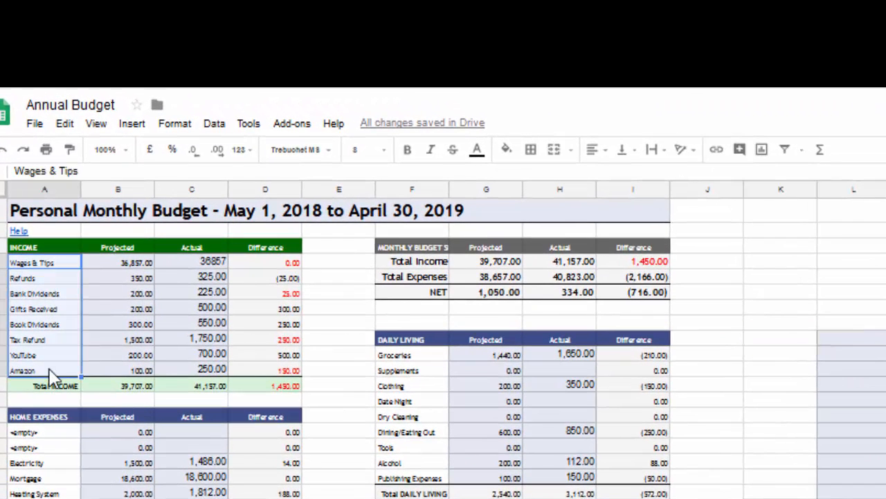
left_click(209, 265, "ctrl")
left_click_drag(213, 289, 213, 379)
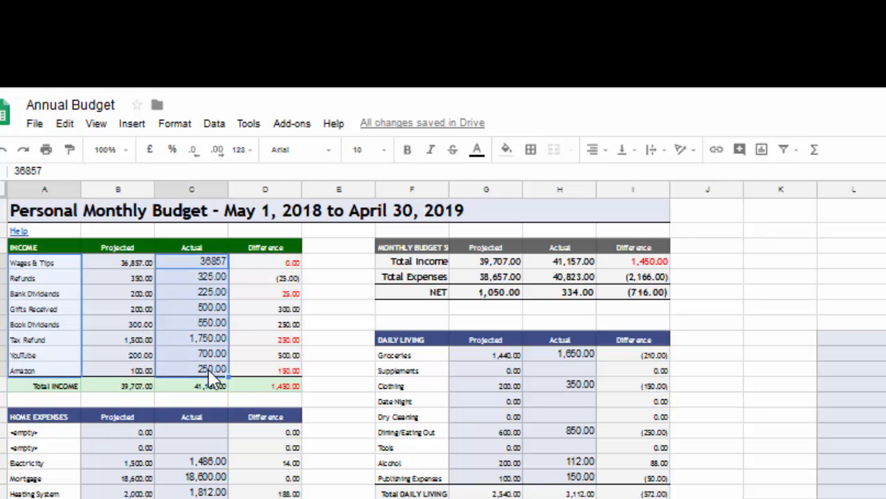
Insert a pie chart of the selected income data with column A aggregated, and enlarge the chart.
left_click(132, 125)
left_click(159, 310)
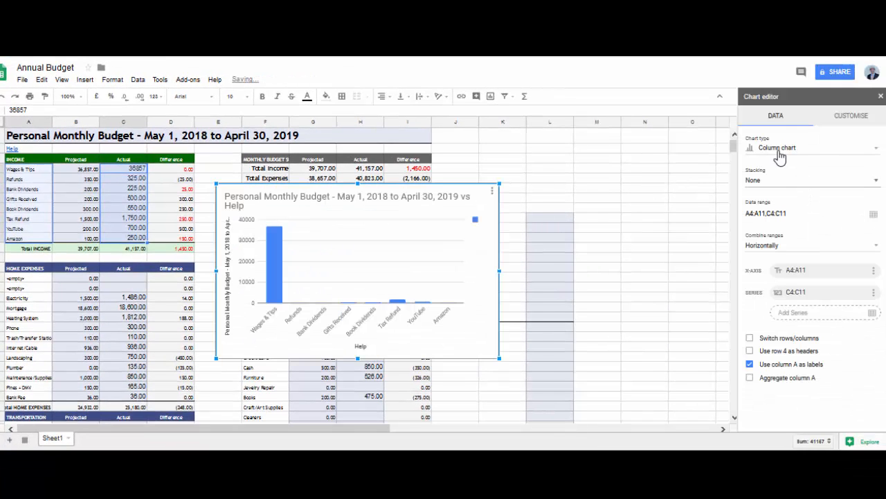
left_click(779, 148)
scroll(792, 277, "down", 5)
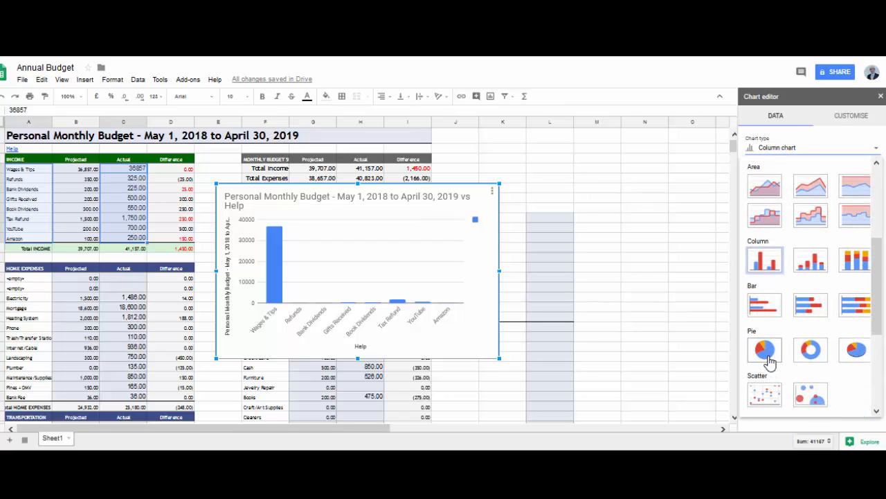
left_click(768, 359)
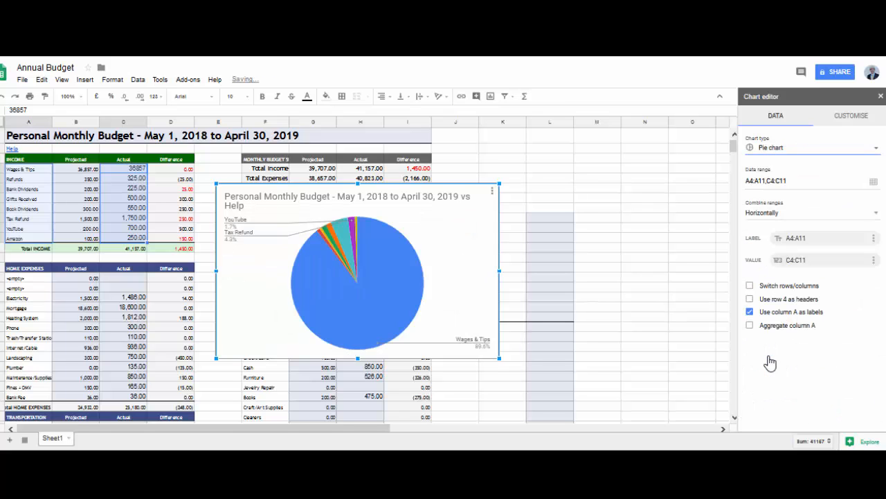
left_click(750, 325)
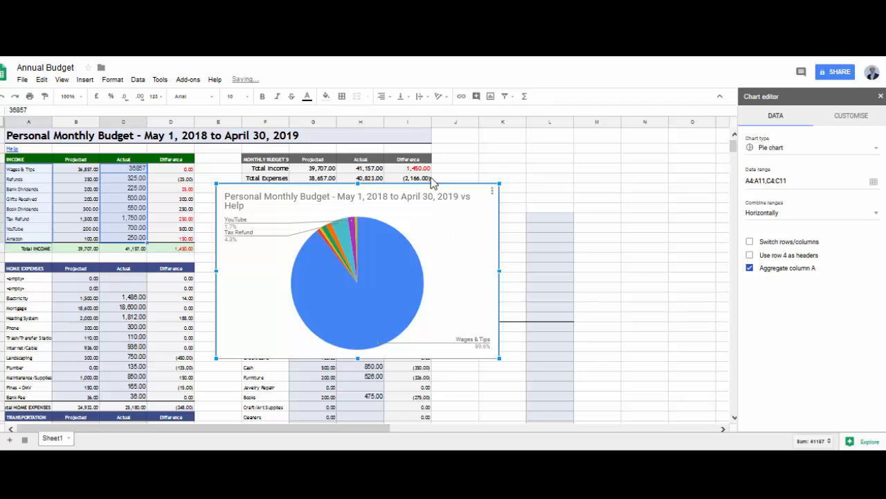
left_click_drag(500, 183, 549, 165)
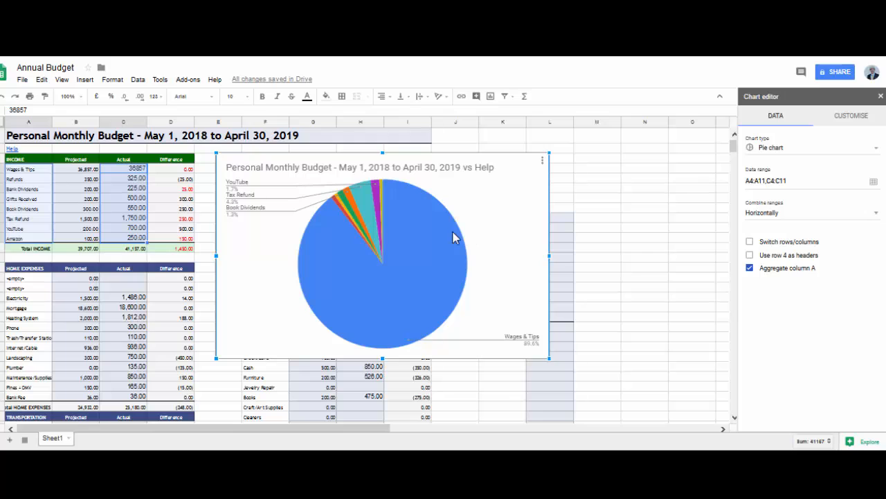
Inspect the largest slice of the income pie chart and delete the chart from the sheet.
mouse_move(405, 277)
left_click(522, 193)
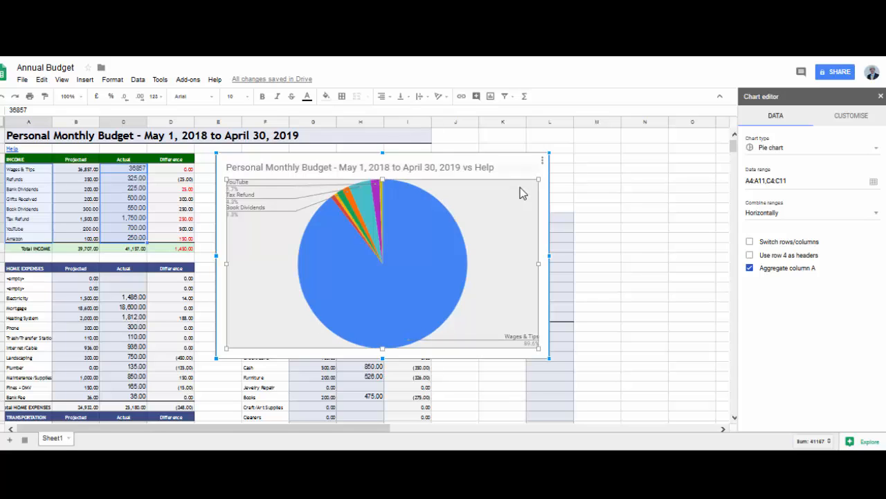
key("Delete")
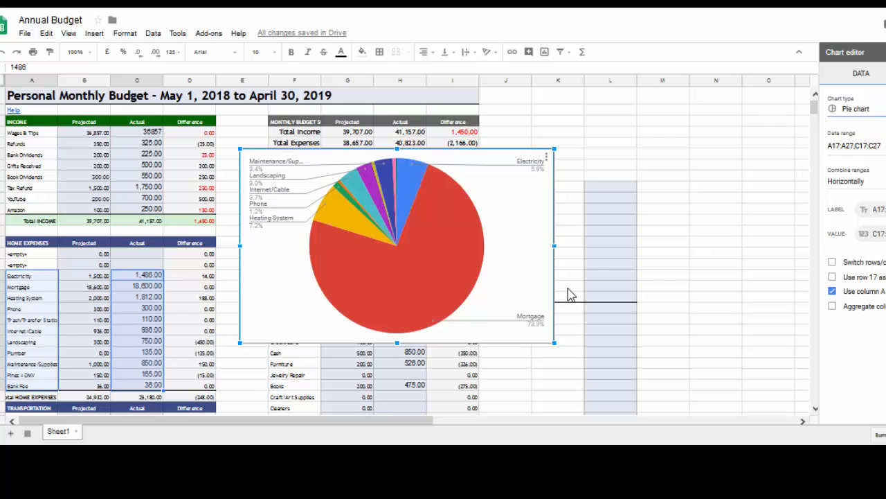
Inspect the Mortgage slice of the home expenses pie chart and delete the chart.
mouse_move(445, 217)
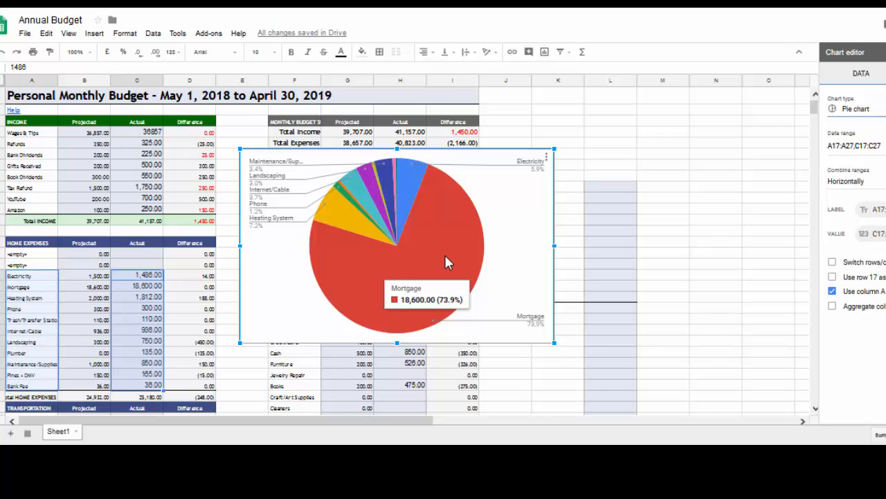
key("Delete")
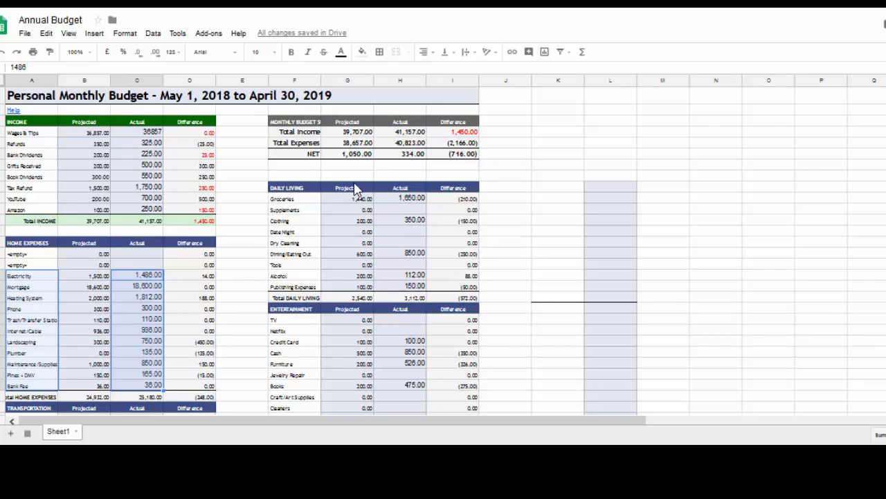
Select the category names under Home Expenses A15:A27, Transportation A30:A36 and Health A39:A45 as one multi-range selection.
left_click(28, 255)
left_click(30, 386, "shift")
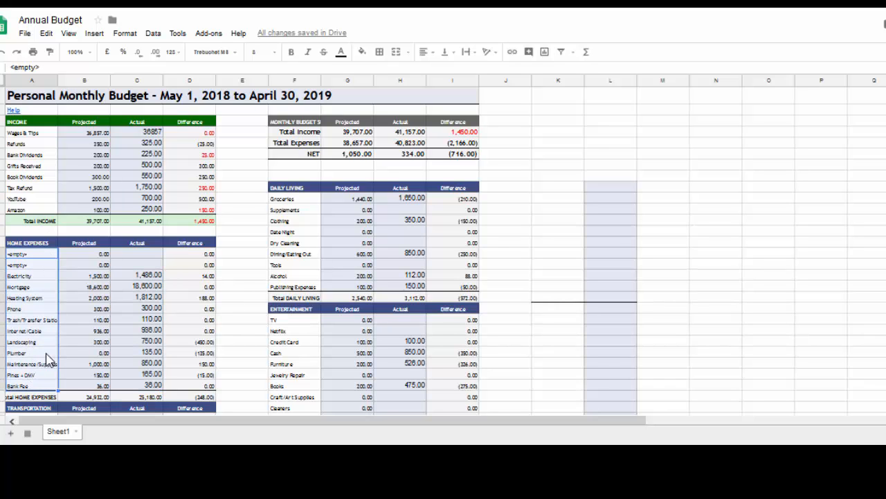
scroll(59, 289, "down", 4)
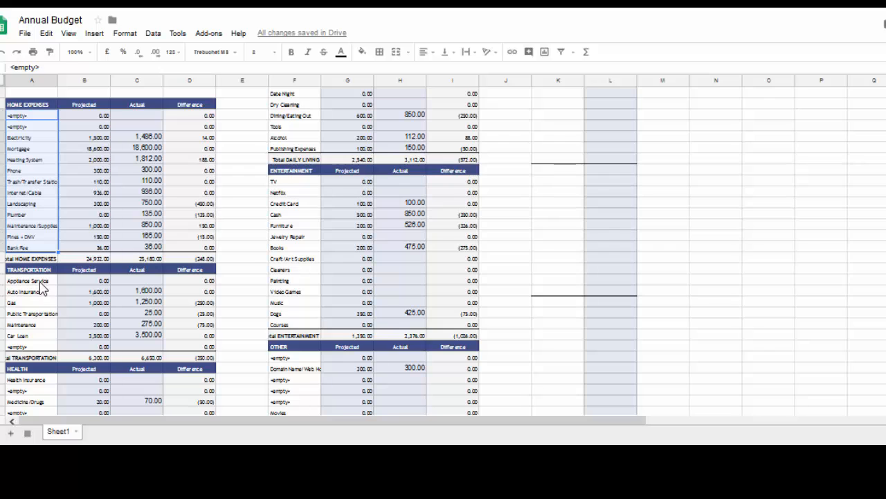
left_click(40, 280, "ctrl")
left_click(43, 346, "shift")
scroll(45, 298, "down", 2)
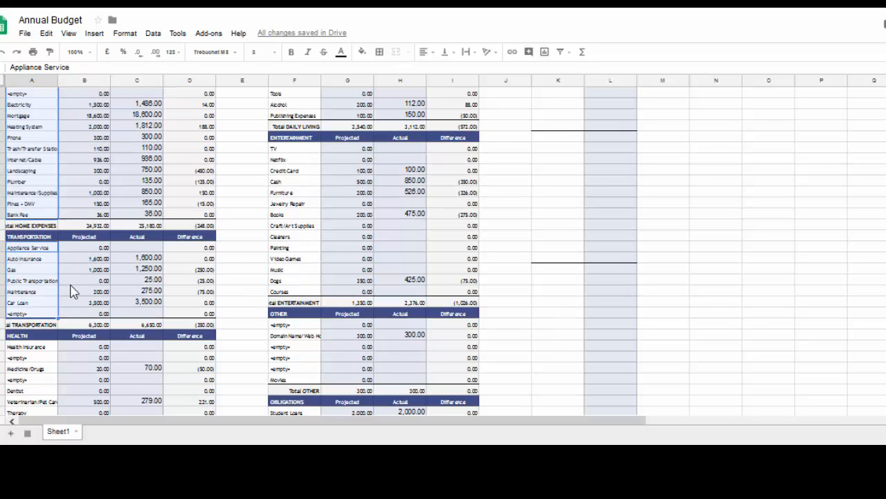
left_click(25, 313, "ctrl")
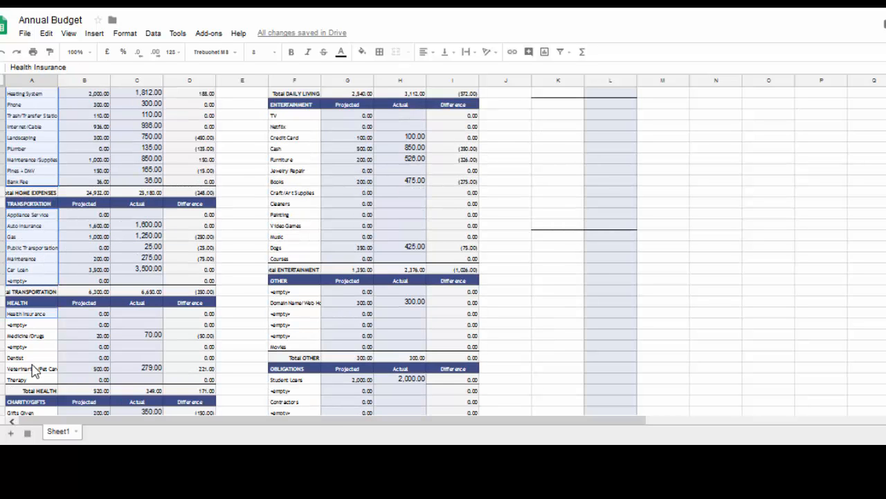
left_click(35, 381, "shift")
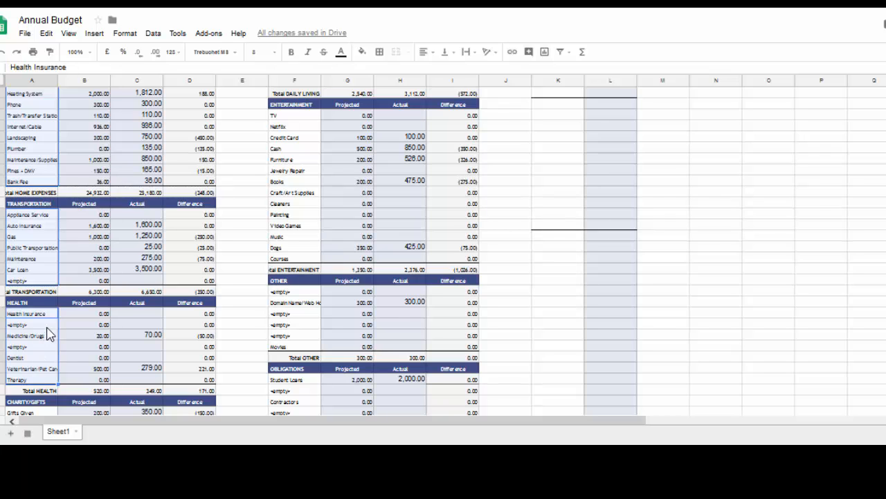
scroll(50, 336, "down", 3)
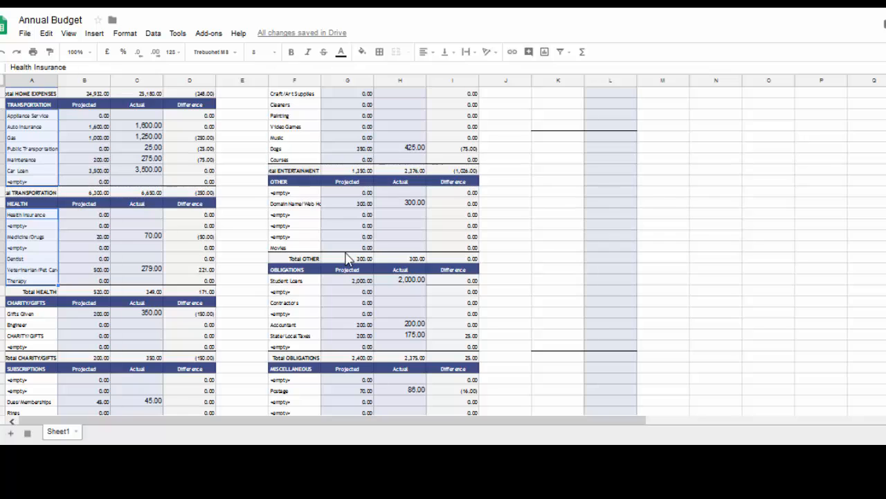
scroll(353, 235, "up", 8)
scroll(362, 223, "up", 1)
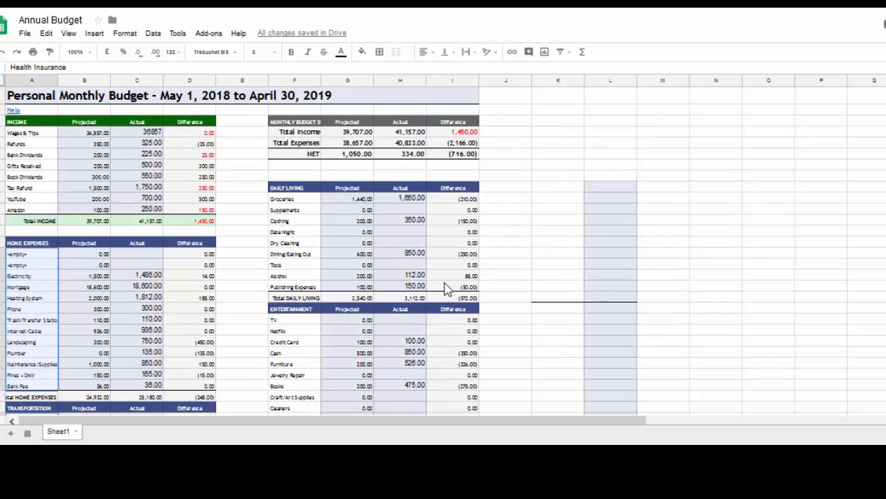
Try selecting the actual amounts for Home Expenses, Transportation and Daily Living together, and end by selecting cell K9 instead.
left_click(144, 276)
left_click(148, 385, "shift")
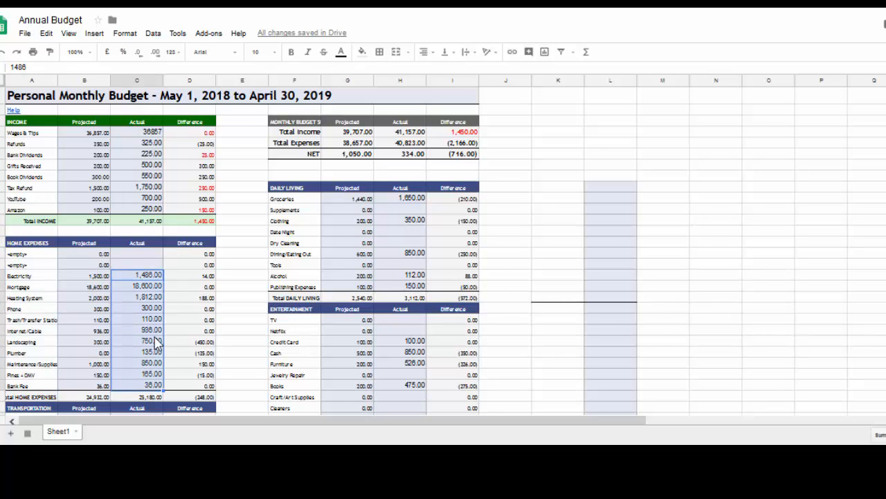
scroll(157, 342, "down", 5)
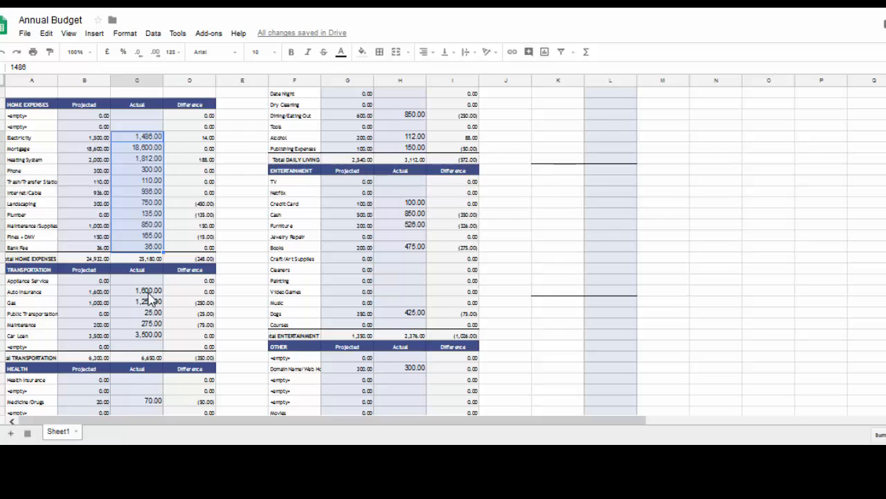
left_click(149, 281, "ctrl")
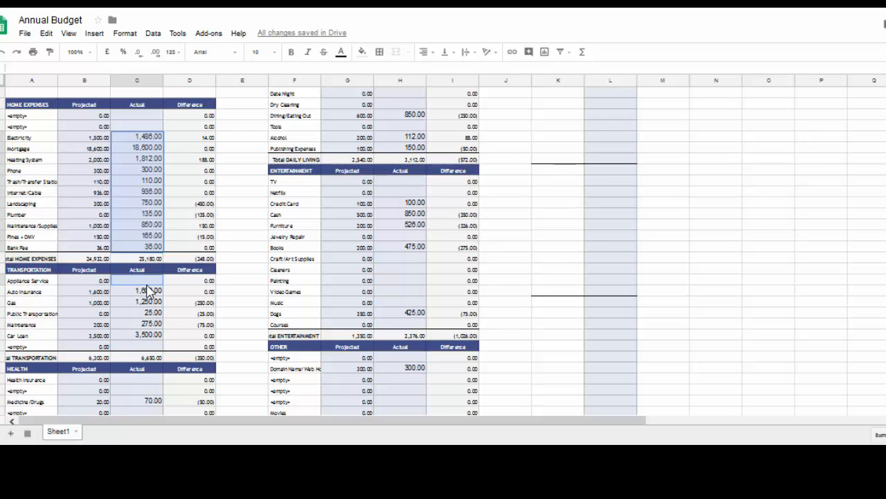
left_click(148, 341, "shift")
scroll(414, 254, "up", 5)
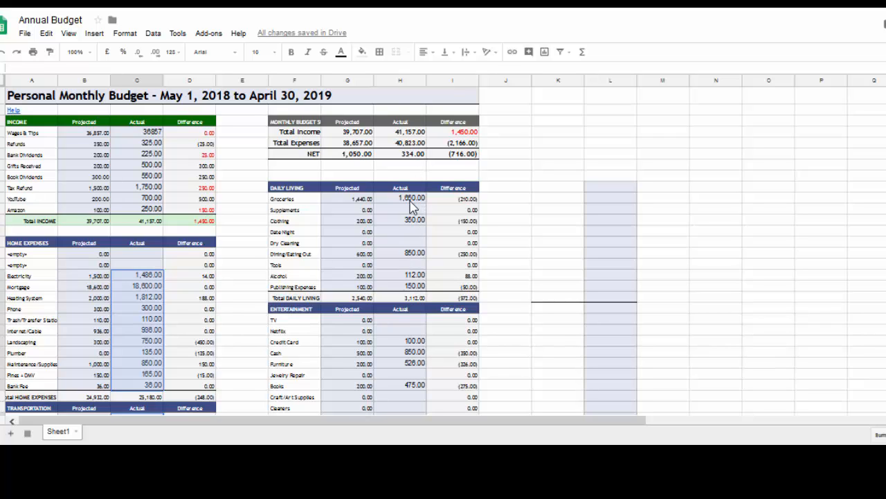
left_click_drag(410, 201, 408, 277)
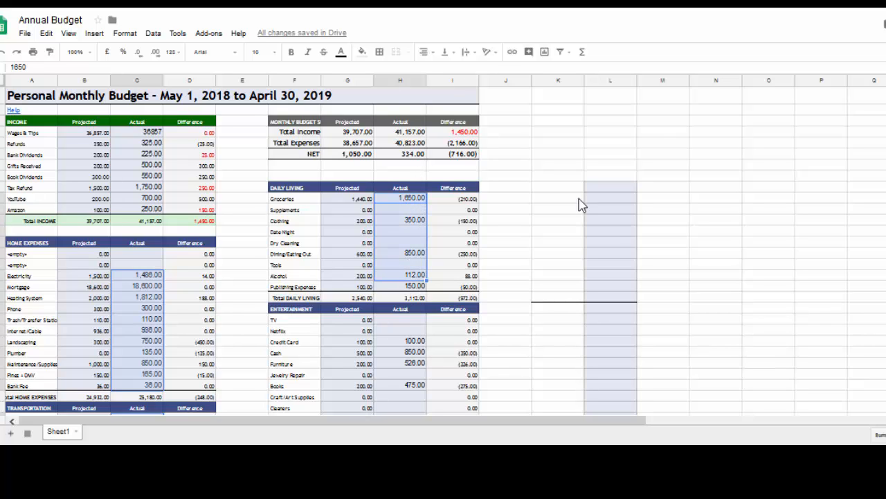
left_click(566, 189)
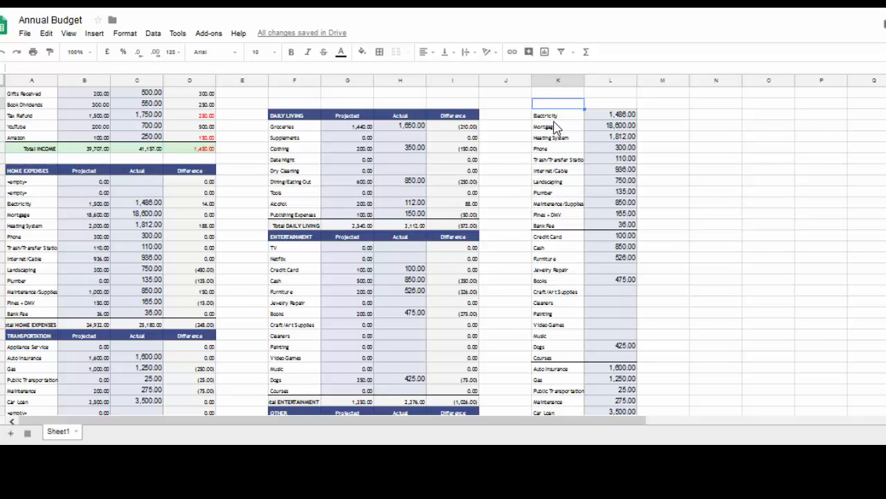
Select the whole combined expense list K9:L59, from Electricity down to Postage, with its amounts.
left_click_drag(555, 116, 613, 306)
scroll(620, 157, "down", 1)
scroll(621, 158, "down", 7)
scroll(613, 305, "down", 3)
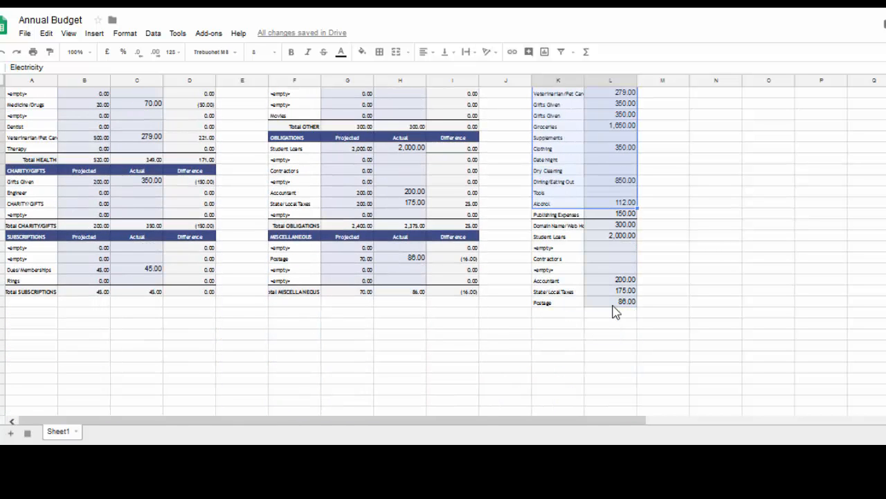
left_click(613, 303)
scroll(530, 203, "up", 8)
left_click_drag(532, 248, 538, 205)
scroll(531, 203, "up", 5)
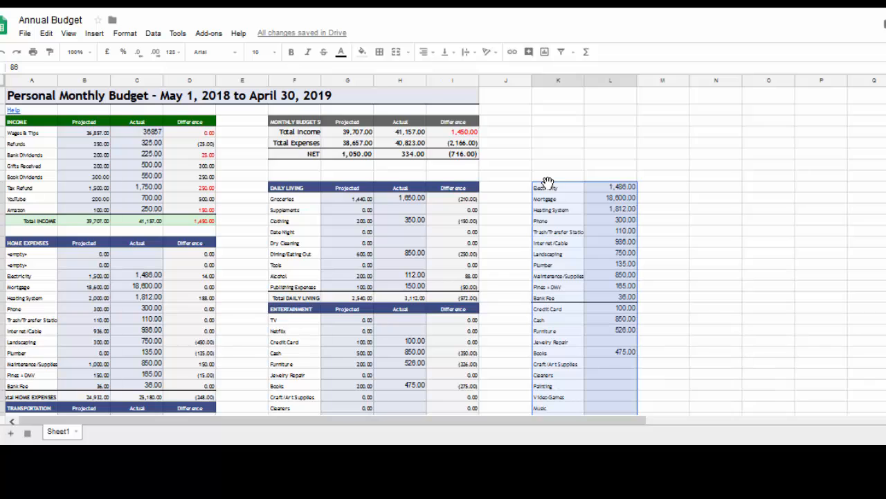
scroll(629, 268, "down", 10)
scroll(629, 269, "up", 8)
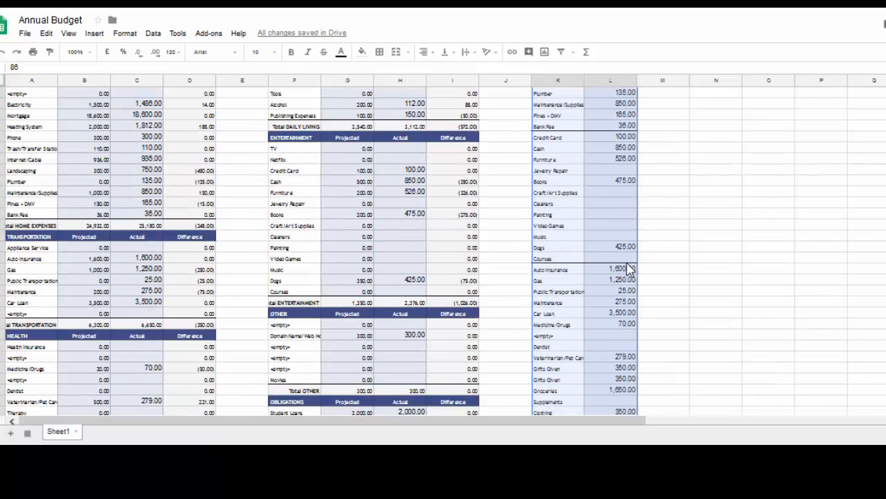
Insert a pie chart of the combined expense list and enlarge it from two opposite corners.
left_click(94, 34)
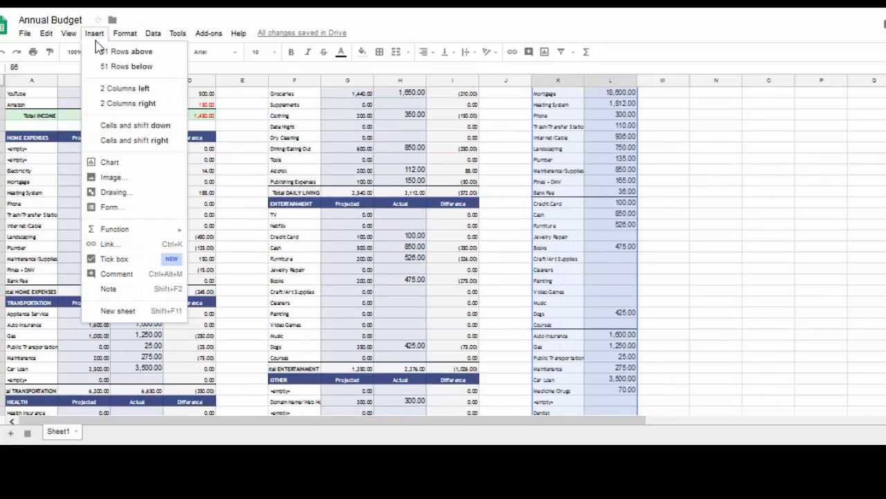
left_click(121, 166)
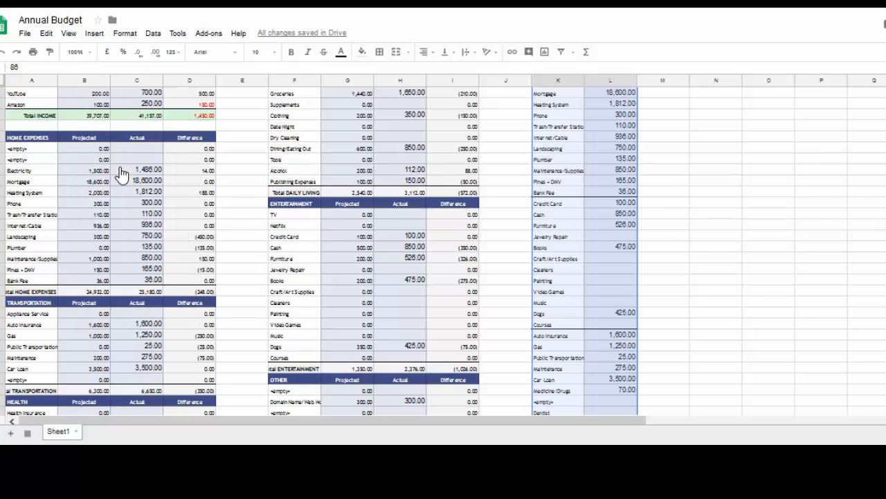
left_click(858, 109)
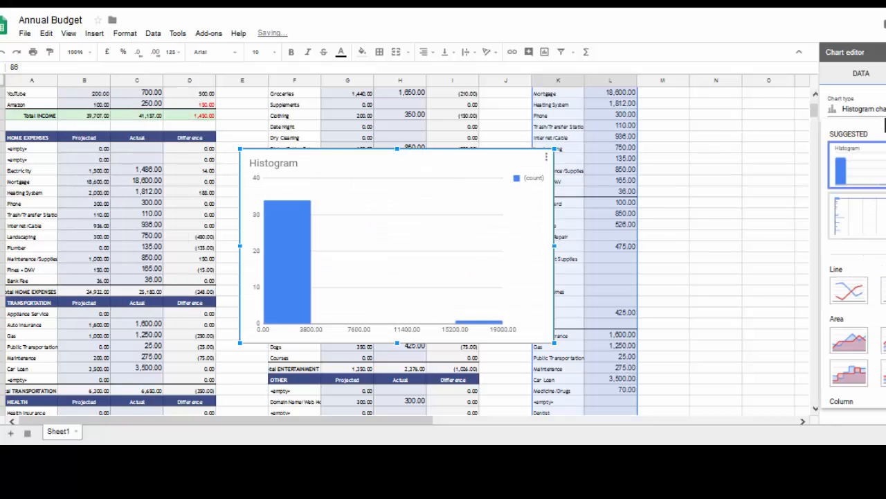
scroll(872, 250, "down", 5)
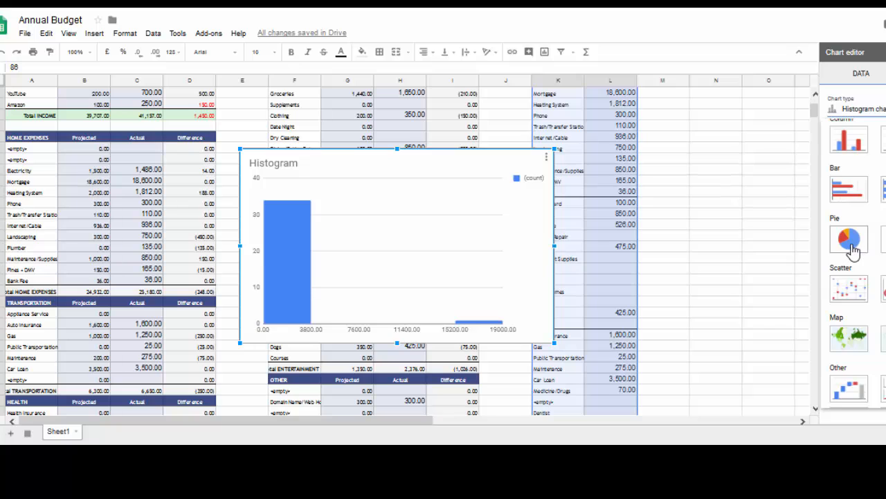
left_click(851, 241)
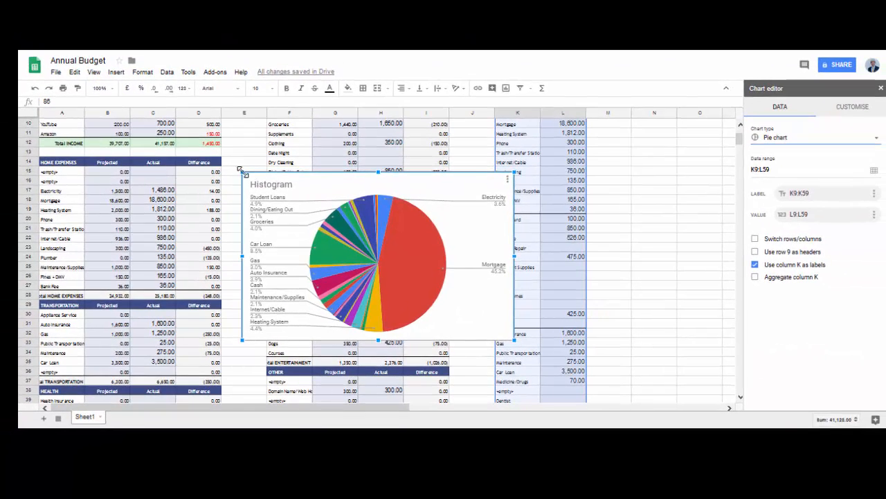
left_click_drag(242, 173, 169, 128)
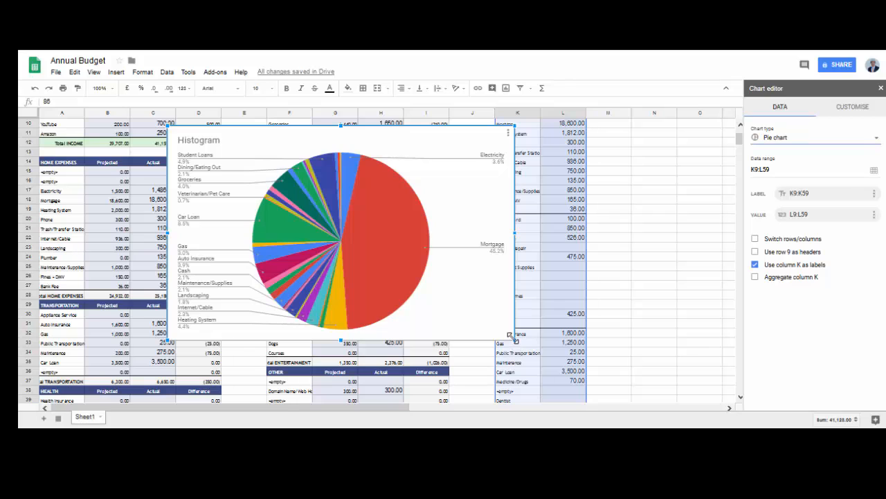
left_click_drag(513, 337, 563, 381)
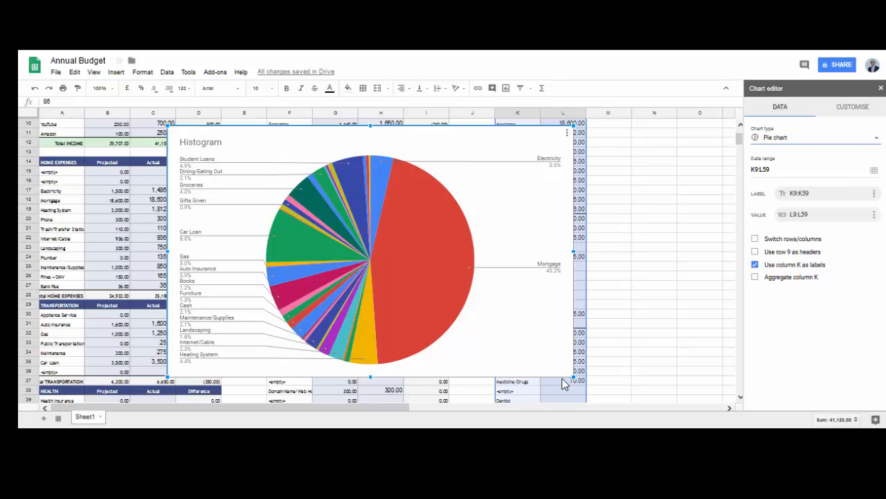
Inspect the Car Loan and Student Loans slices of the expense pie chart and delete the chart.
mouse_move(406, 323)
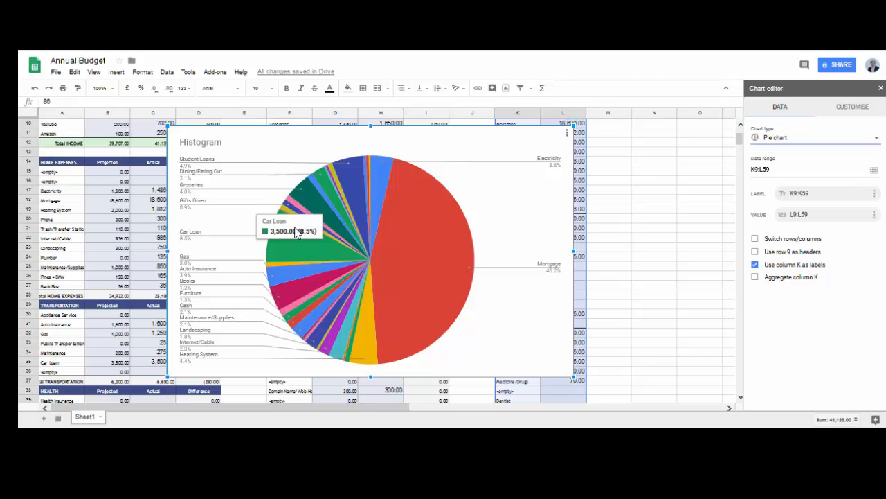
left_click(358, 228)
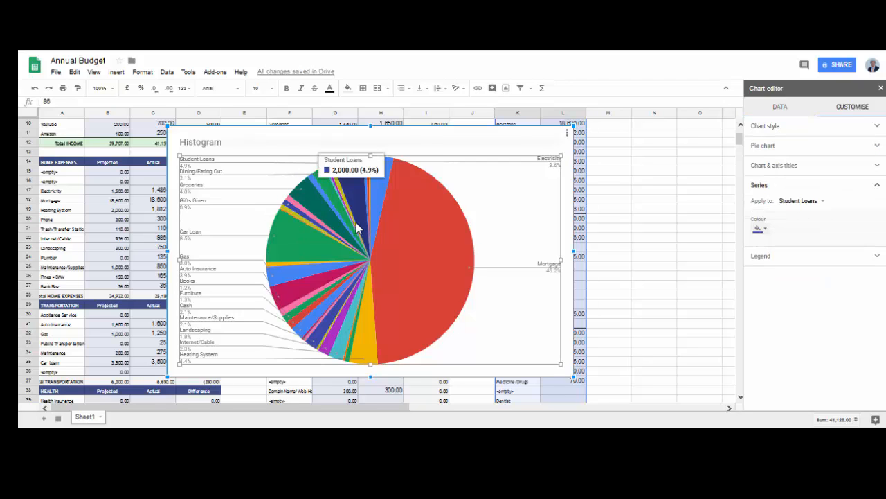
key("Delete")
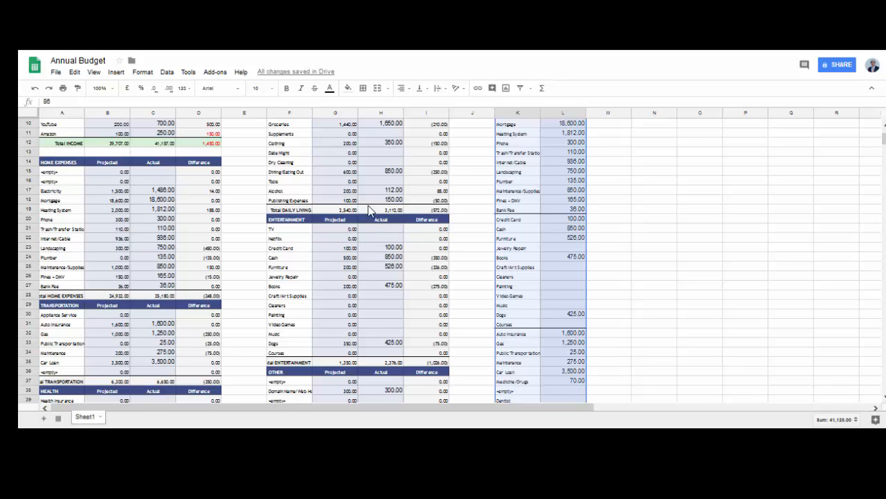
Select the combined list's Heating System to Trash/Transfer Station rows K11:L13 and add Landscaping to Courses K15:L31.
scroll(515, 177, "up", 3)
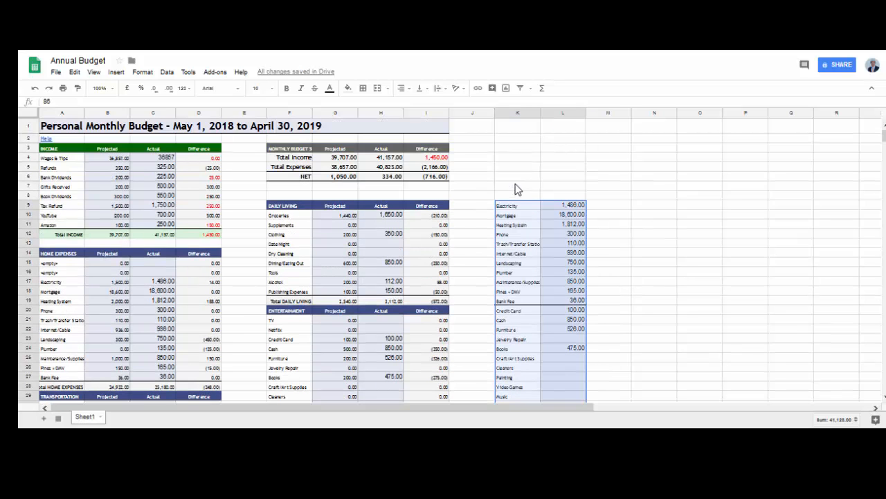
left_click(520, 226)
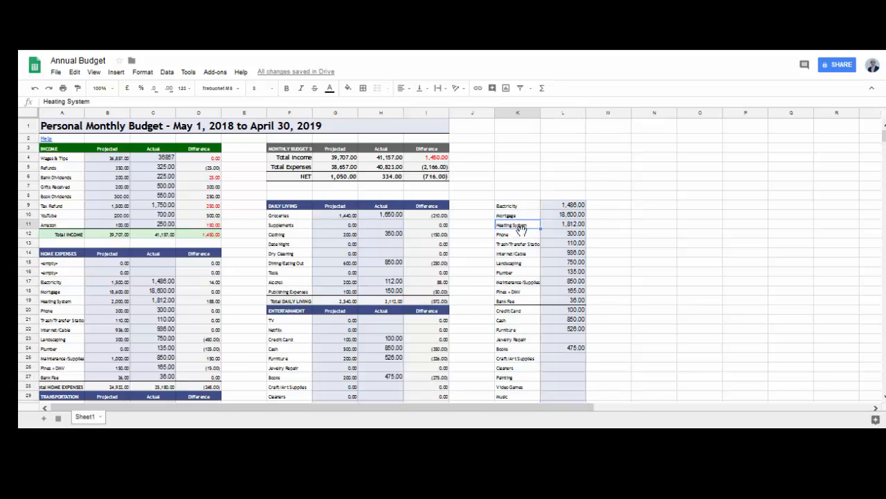
left_click(535, 234)
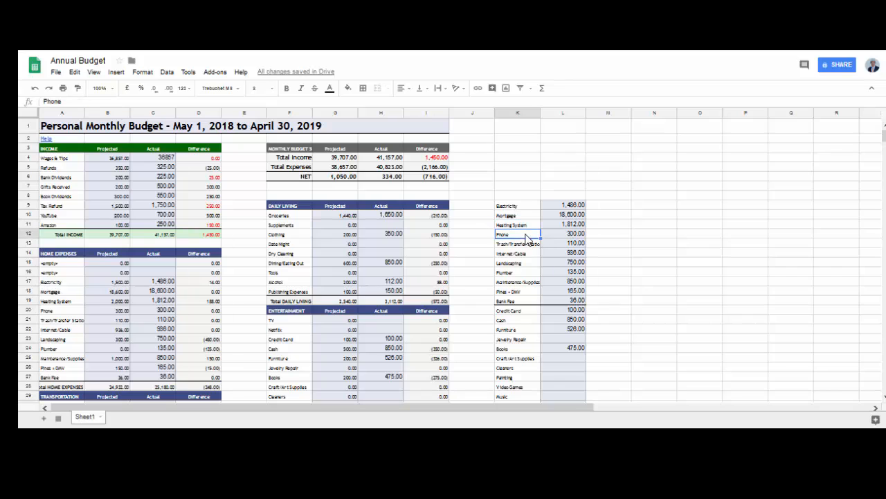
left_click(526, 227)
left_click_drag(526, 228, 565, 246)
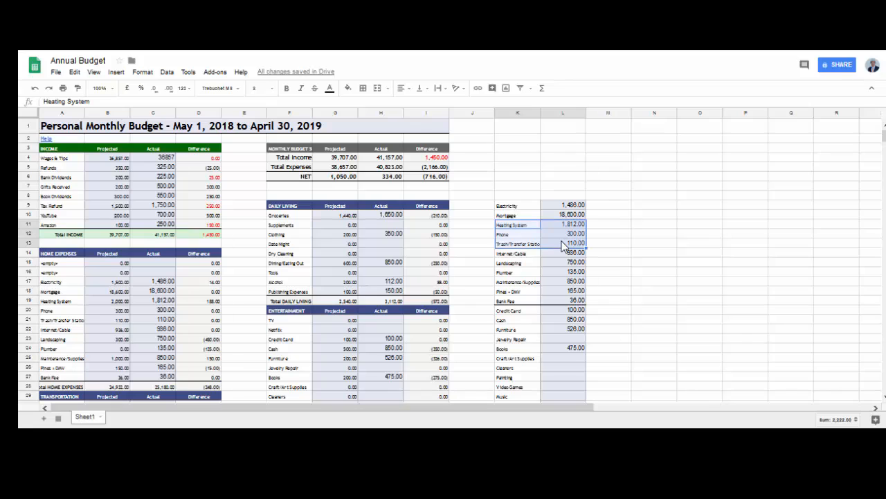
left_click(525, 264, "ctrl")
left_click_drag(543, 267, 574, 317)
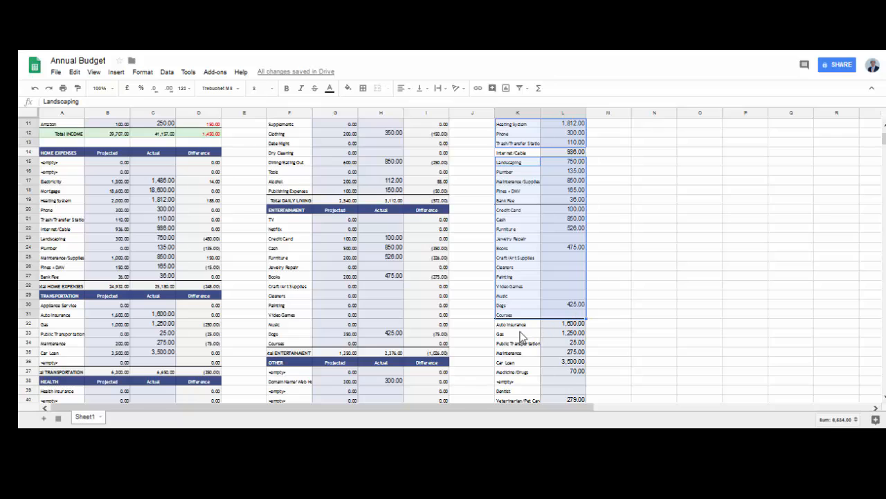
Add Gas to Maintenance K33:L35, Auto Insurance K32:L32 and Medicine/Drugs to Domain Name K37:L52 to the selection.
left_click_drag(518, 334, 574, 356)
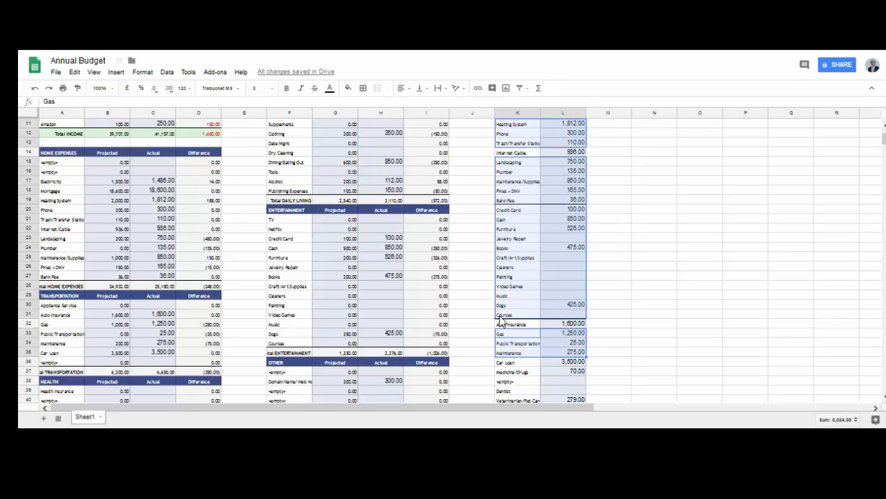
left_click(507, 325, "ctrl")
left_click_drag(507, 326, 550, 325)
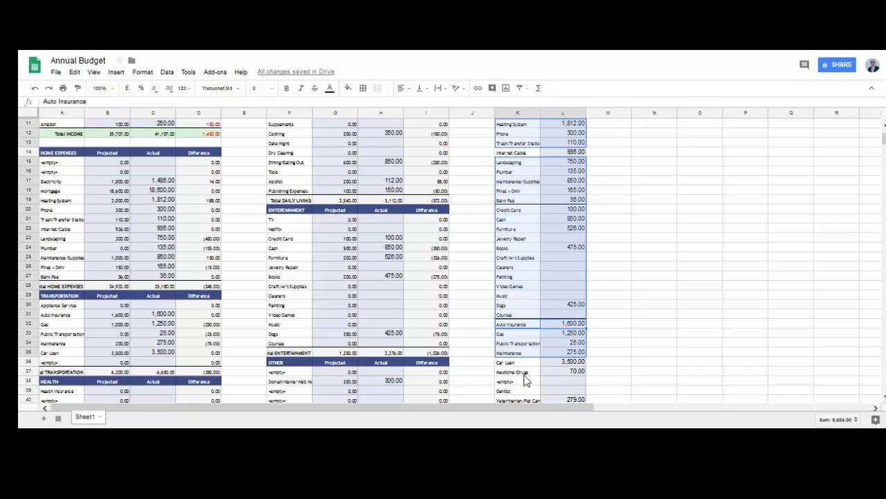
scroll(519, 377, "down", 1)
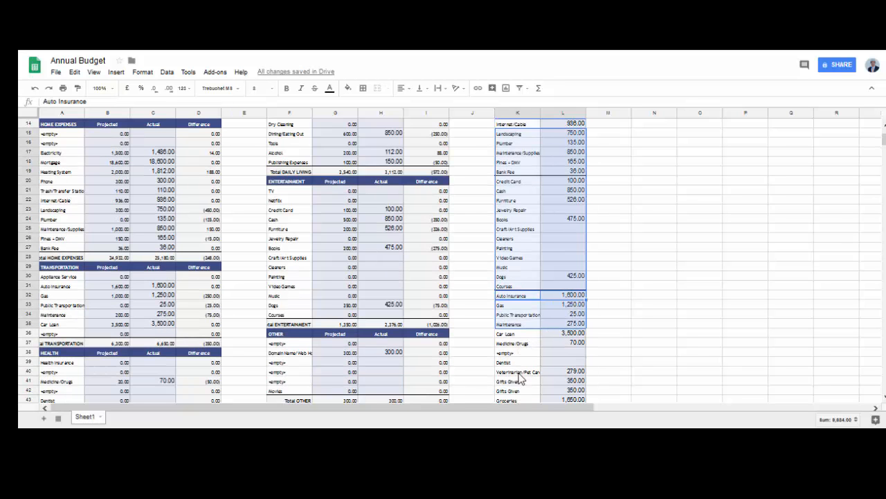
left_click(519, 343, "ctrl")
scroll(544, 357, "down", 2)
left_click_drag(545, 357, 579, 314)
scroll(568, 362, "down", 2)
scroll(574, 386, "down", 2)
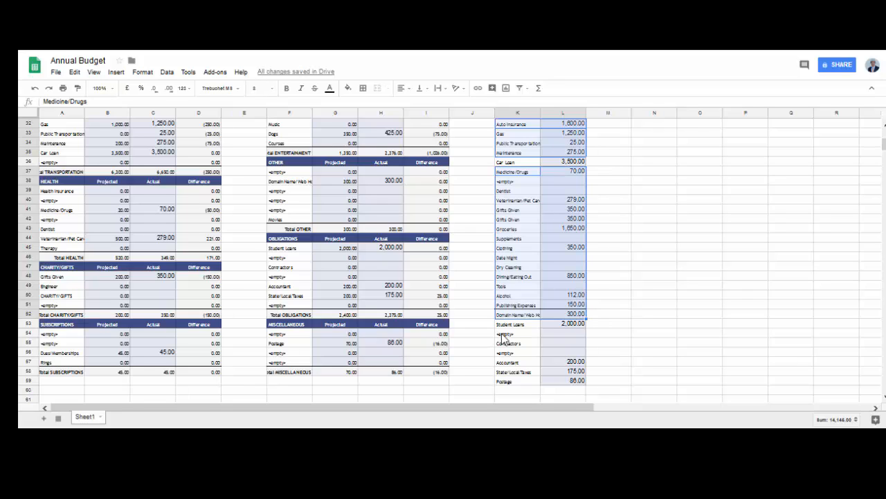
Add empty to Postage K54:L59 to the selected expense rows, insert a pie chart of the selection and enlarge it.
left_click_drag(505, 335, 571, 388)
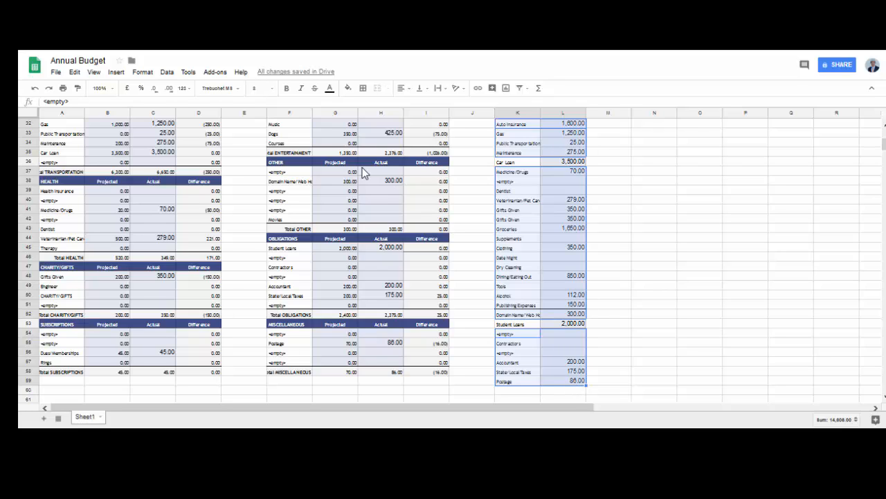
left_click(117, 72)
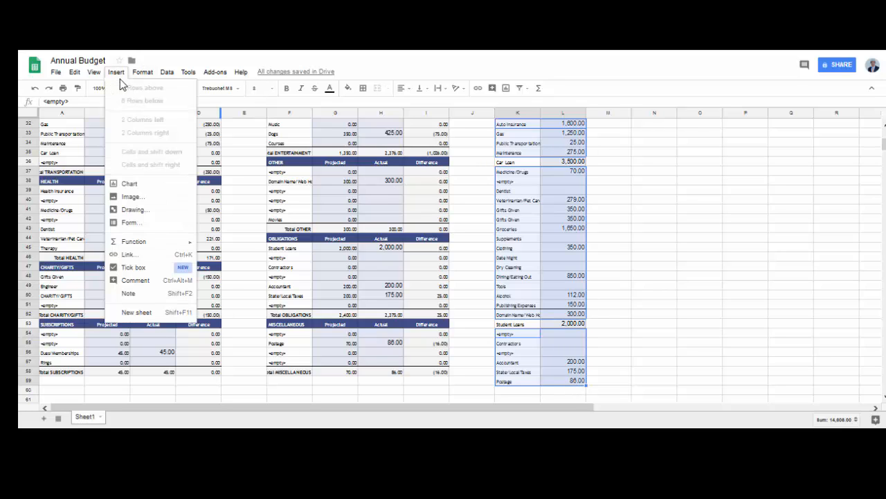
left_click(164, 187)
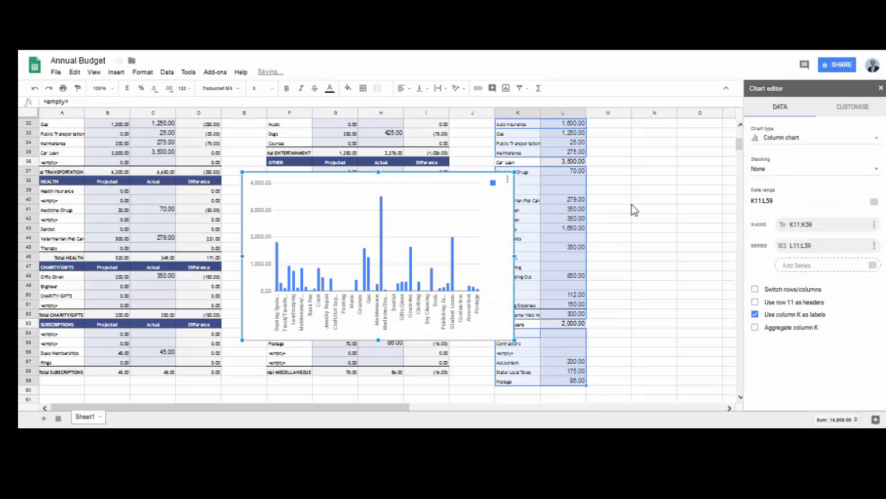
left_click(782, 140)
scroll(787, 284, "down", 5)
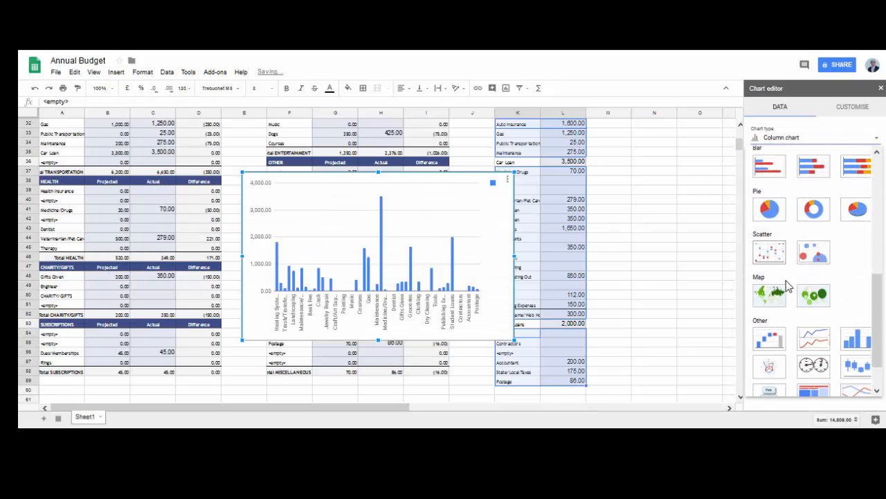
left_click(769, 209)
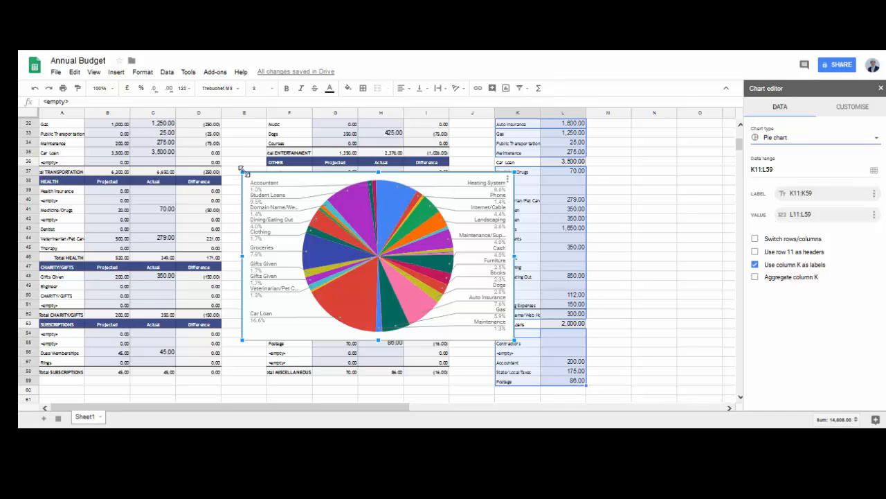
left_click_drag(242, 172, 176, 130)
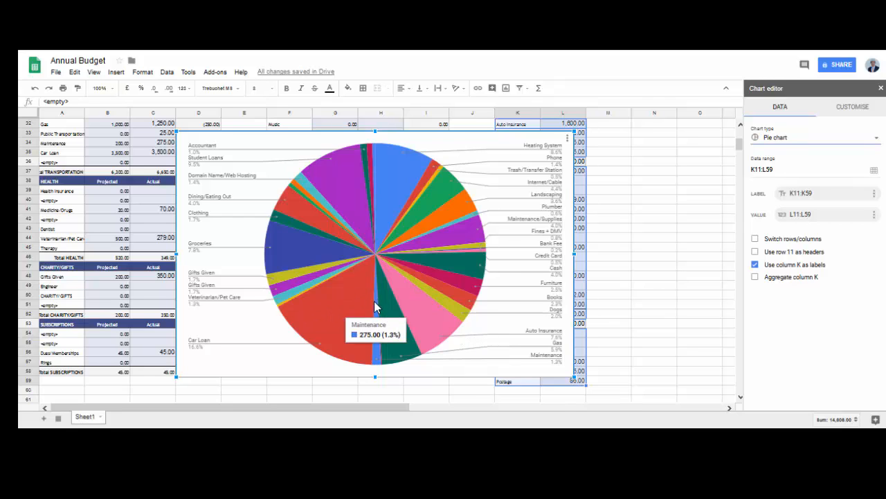
Inspect the Car Loan, Heating System, Student Loans, Groceries and Auto Insurance slices of the enlarged expense pie chart.
mouse_move(358, 303)
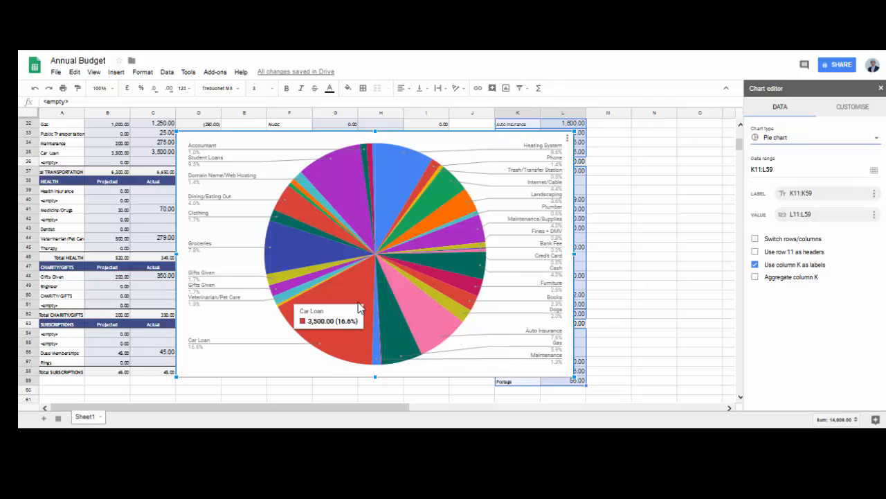
mouse_move(348, 206)
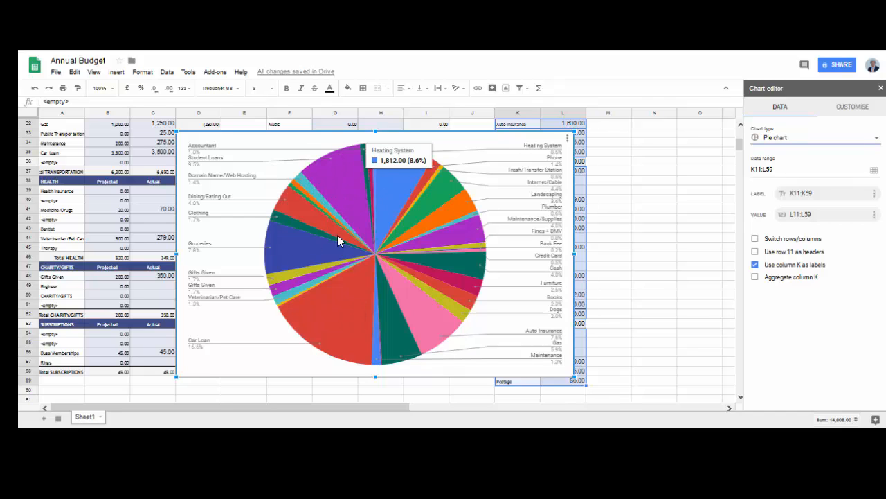
mouse_move(289, 261)
mouse_move(338, 330)
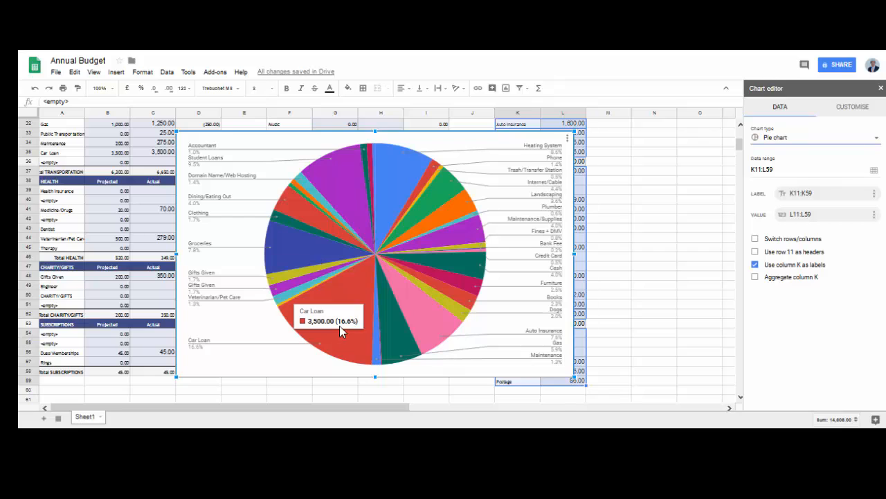
mouse_move(336, 174)
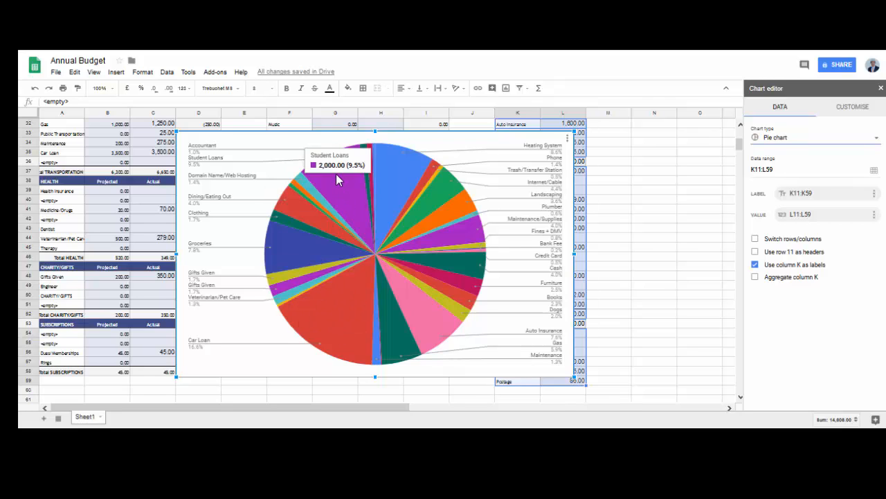
mouse_move(391, 174)
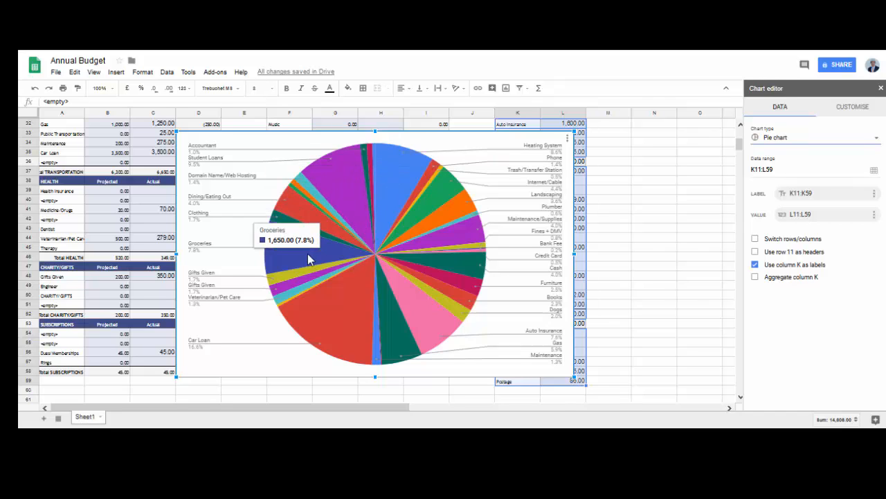
mouse_move(405, 309)
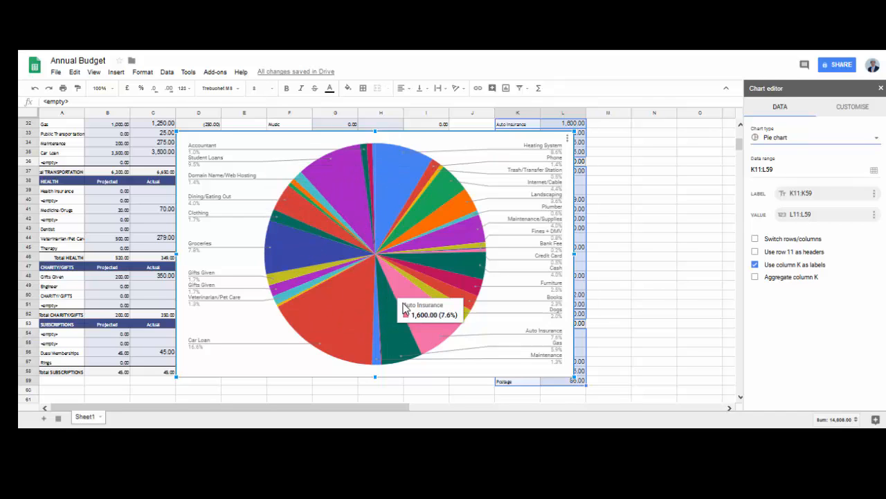